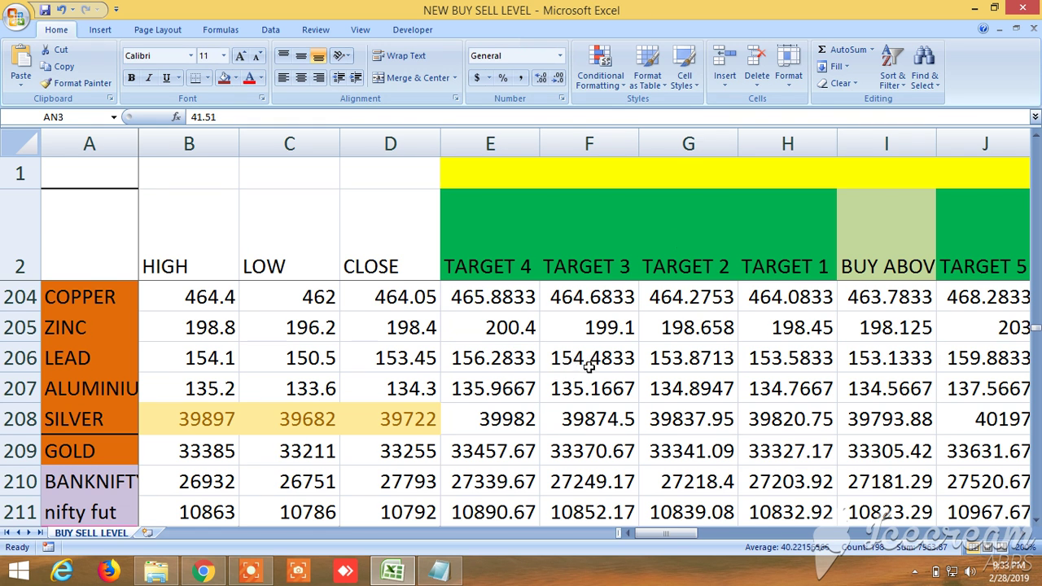
Step: Review the BUY ABOVE heading and the TARGET 1 to TARGET 4 headings of the buy levels
scroll(588, 366, up, 15)
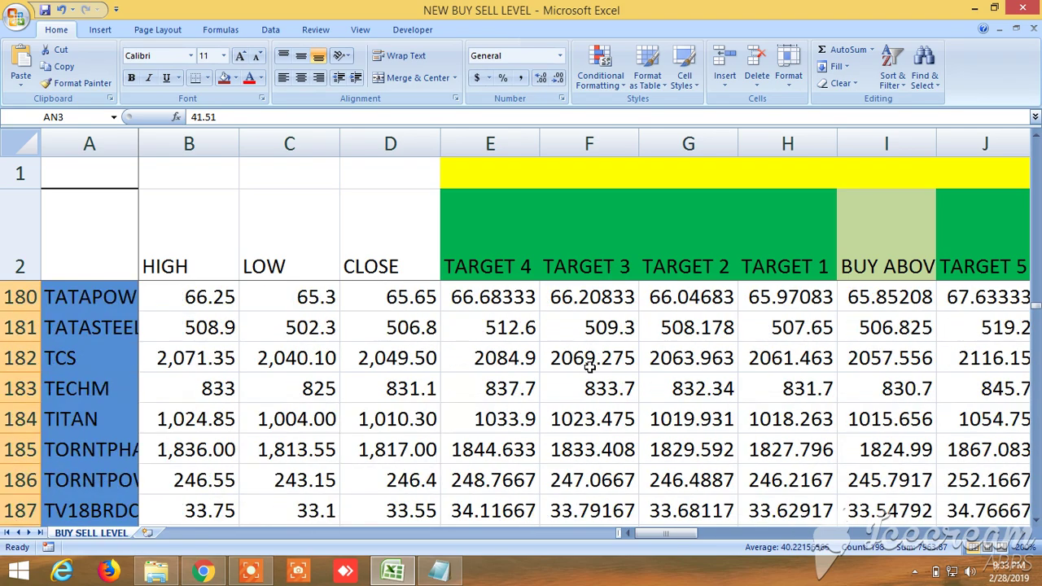
scroll(588, 366, up, 20)
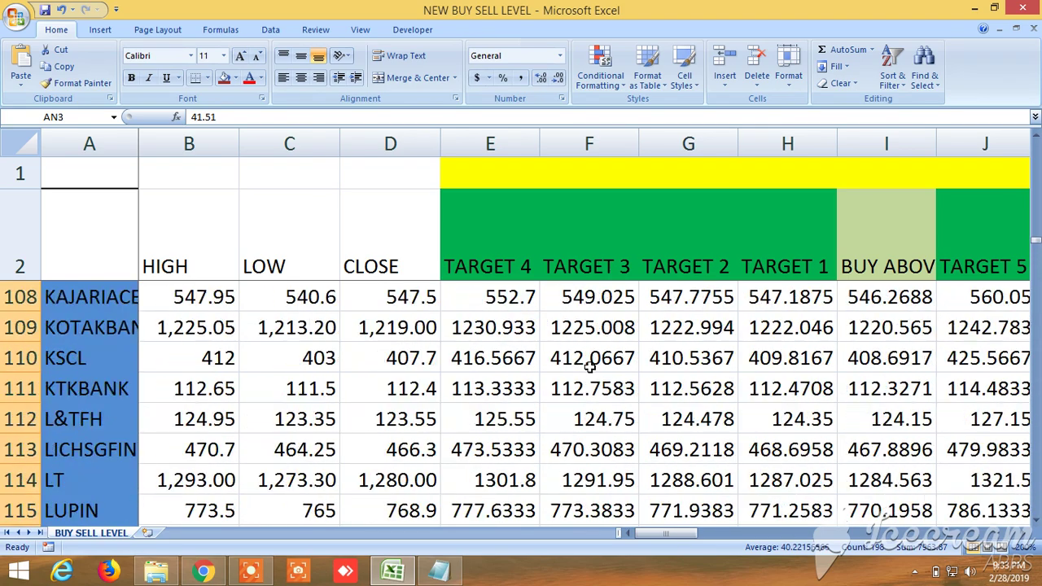
scroll(589, 366, up, 20)
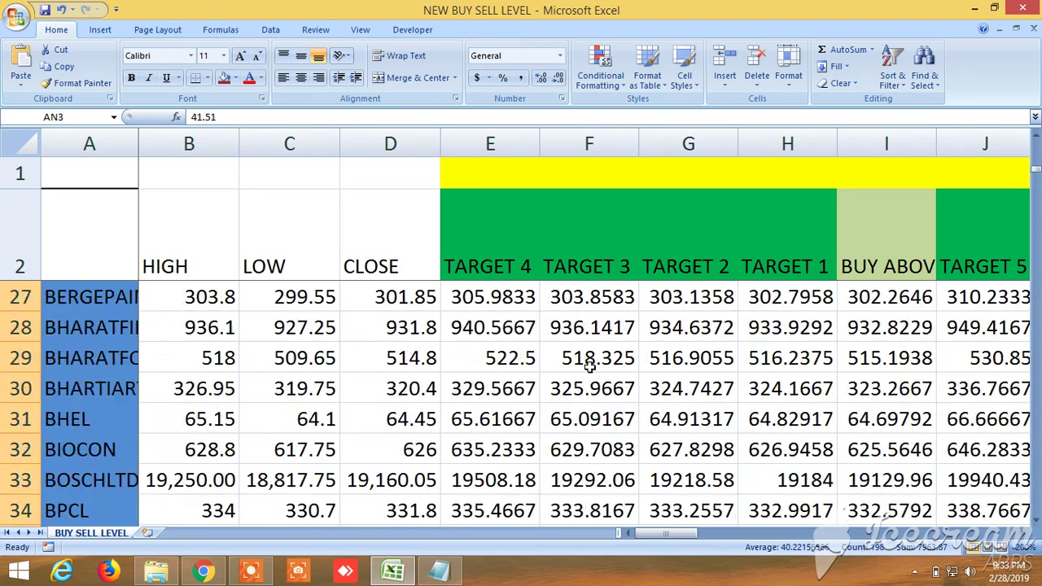
scroll(589, 367, up, 2)
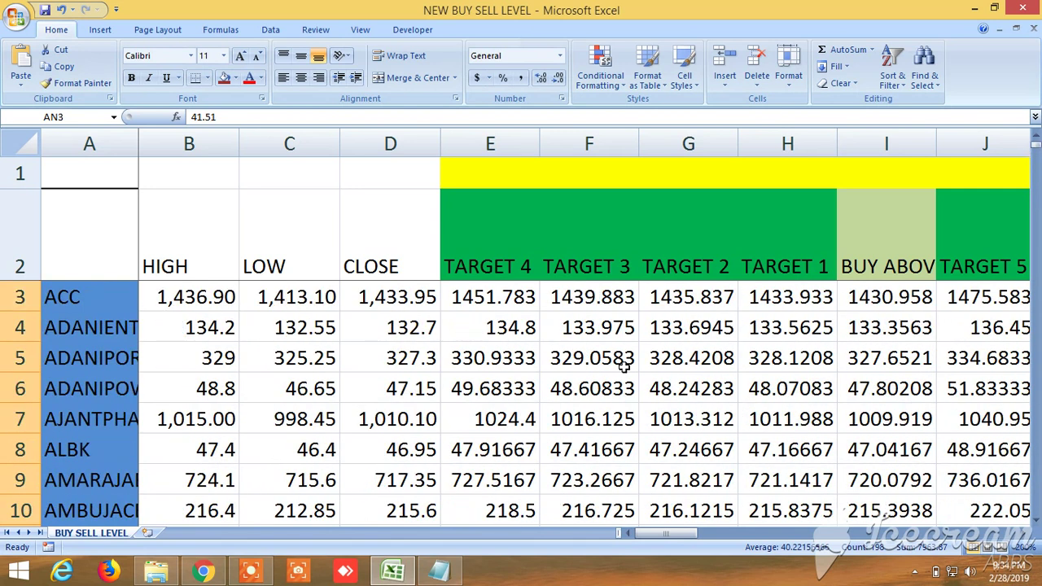
click(880, 249)
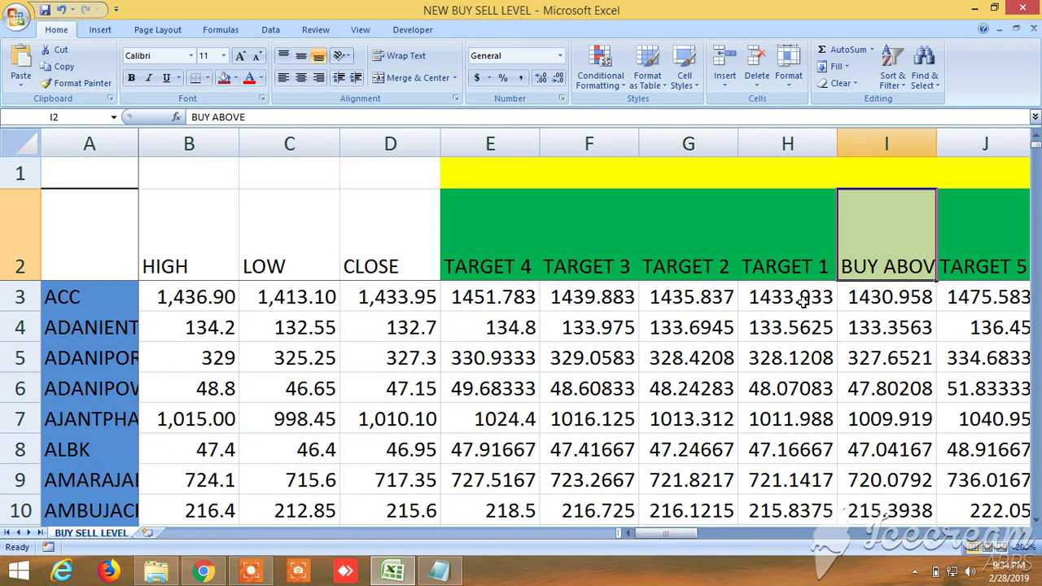
click(791, 267)
click(673, 260)
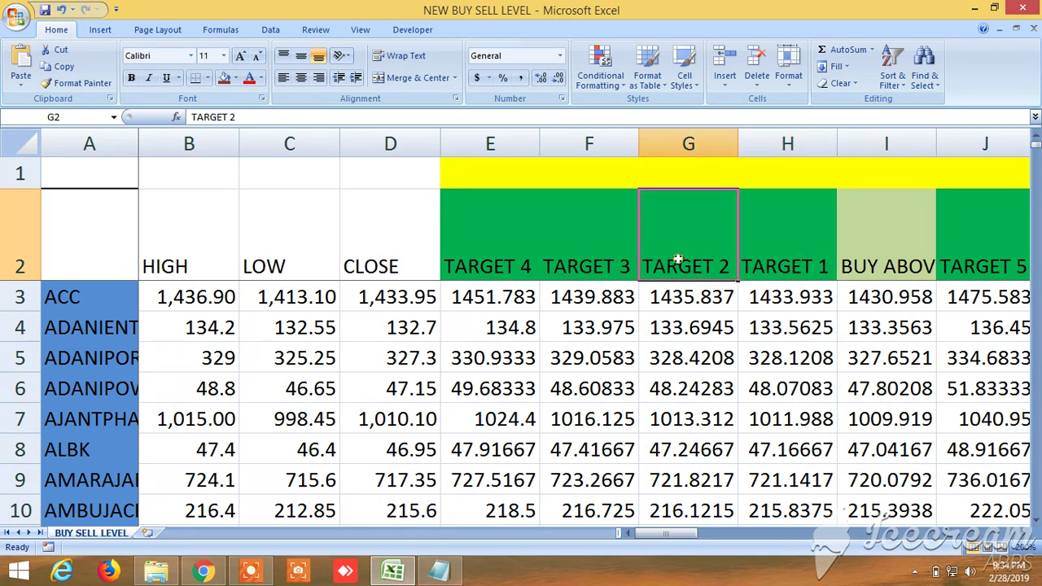
click(587, 255)
click(499, 243)
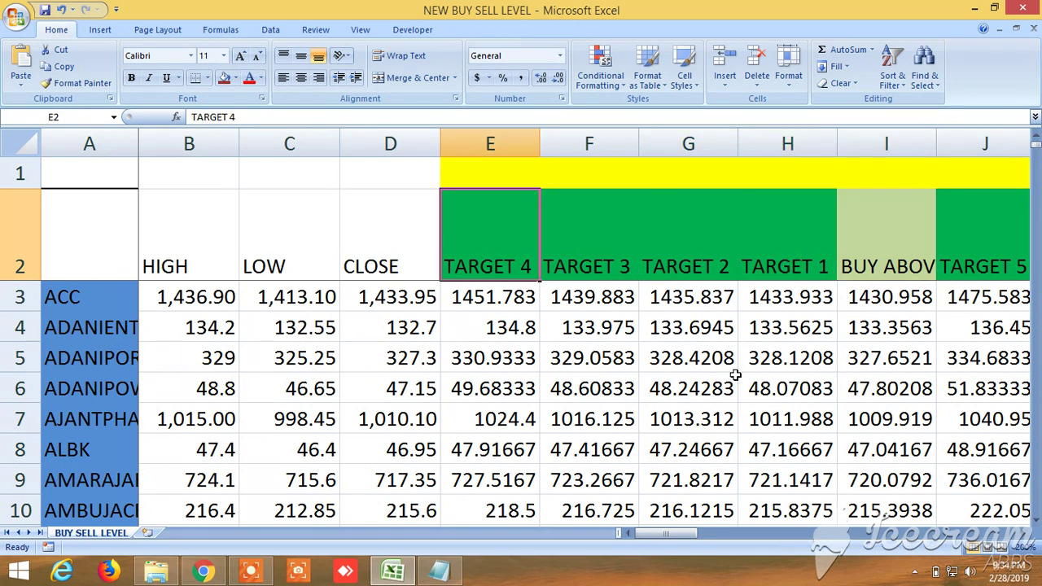
Step: Review the TARGET 5 to TARGET 8 headings of the buy levels
click(1024, 534)
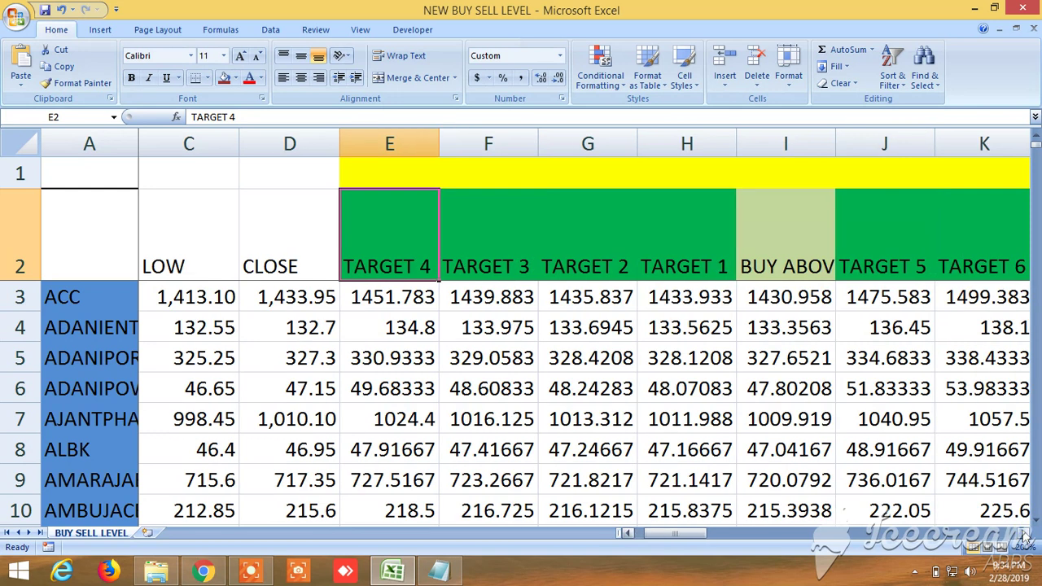
click(1024, 533)
click(476, 237)
click(605, 241)
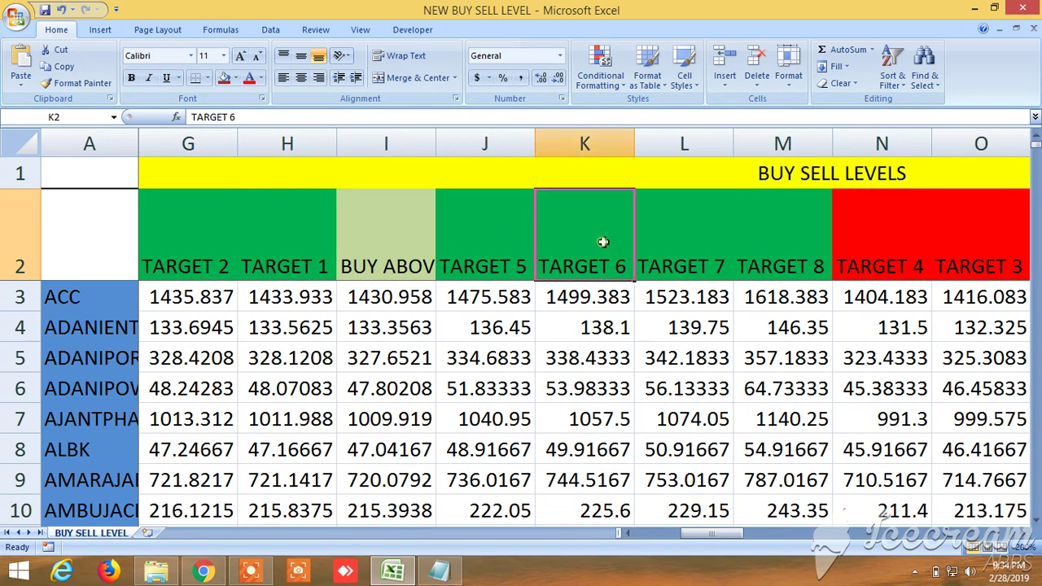
click(691, 238)
click(789, 249)
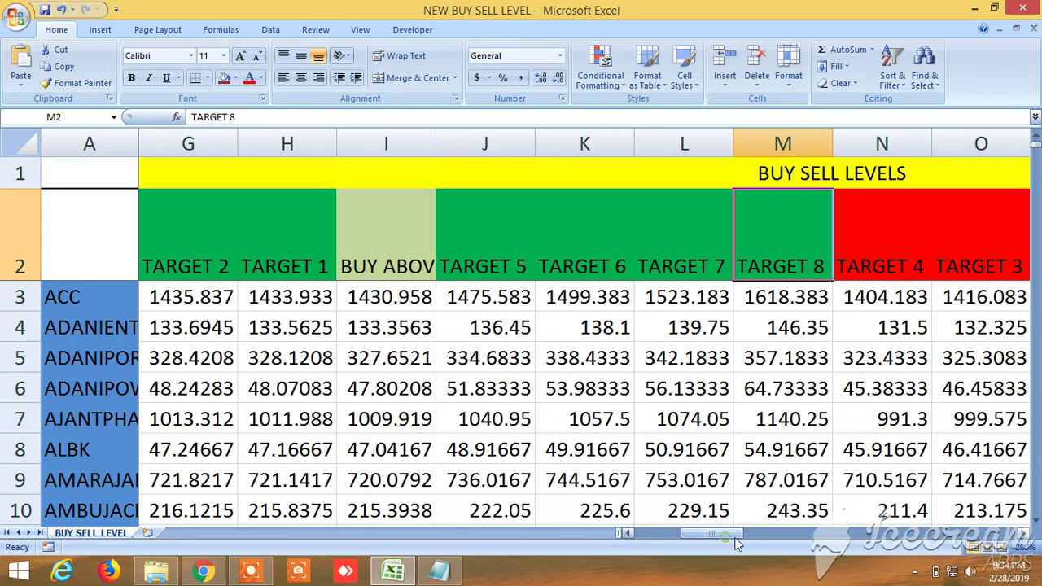
Step: Examine the commodity and index rows below the stocks, including their SELL BELOW levels and sell targets
drag(737, 544, 634, 532)
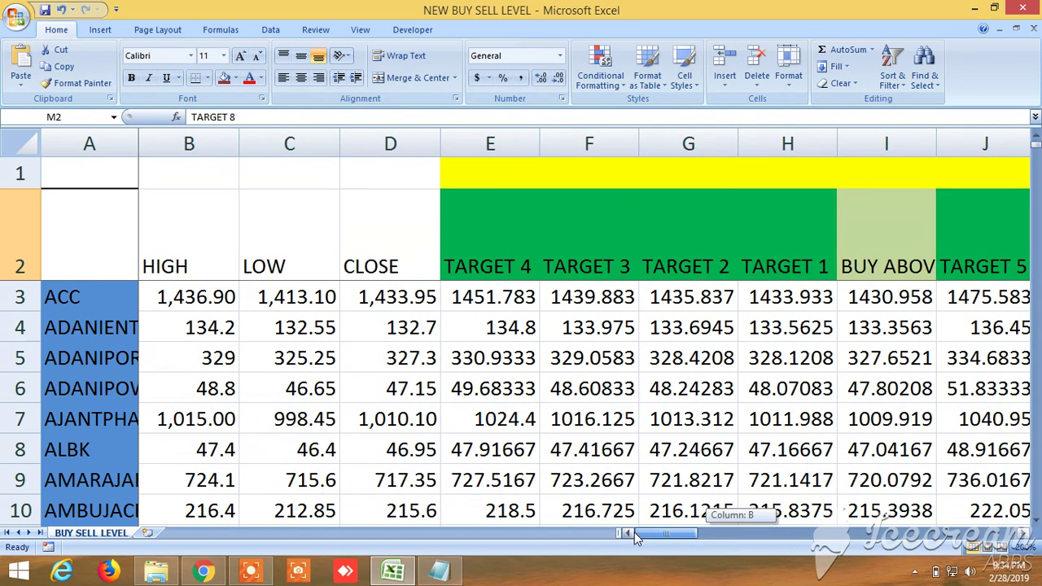
scroll(319, 425, down, 15)
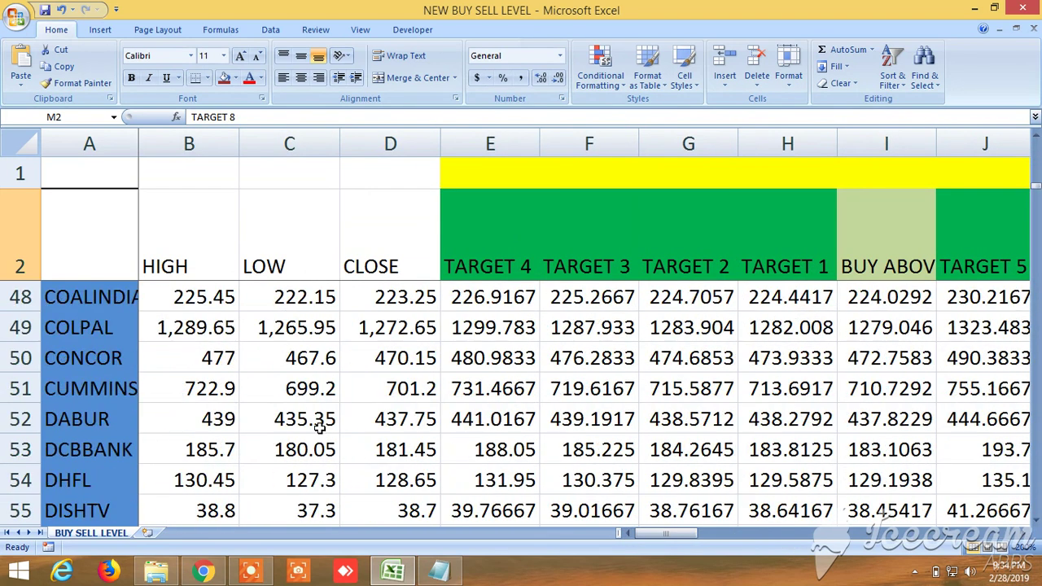
scroll(319, 425, down, 20)
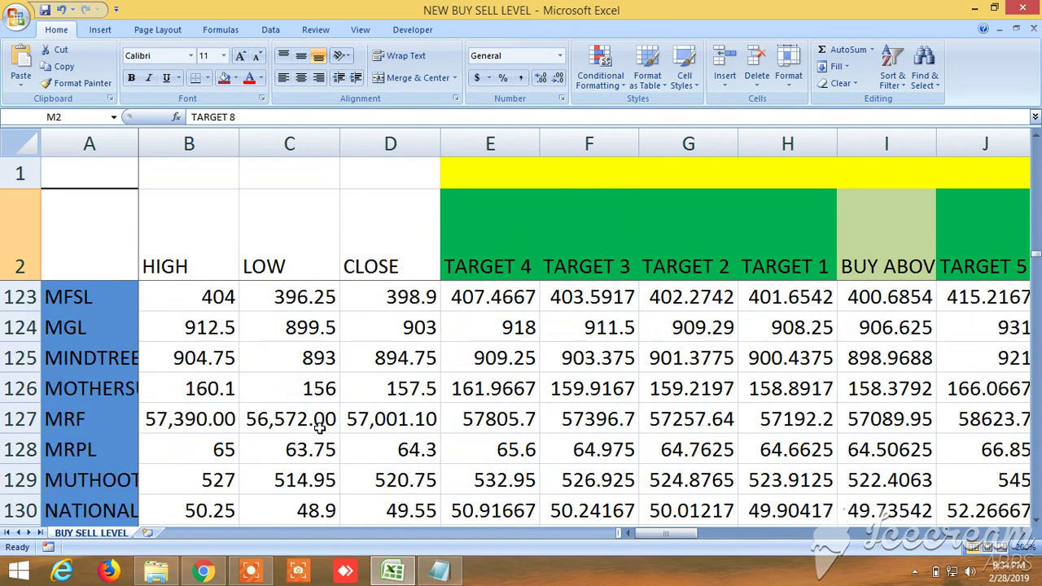
scroll(319, 426, down, 20)
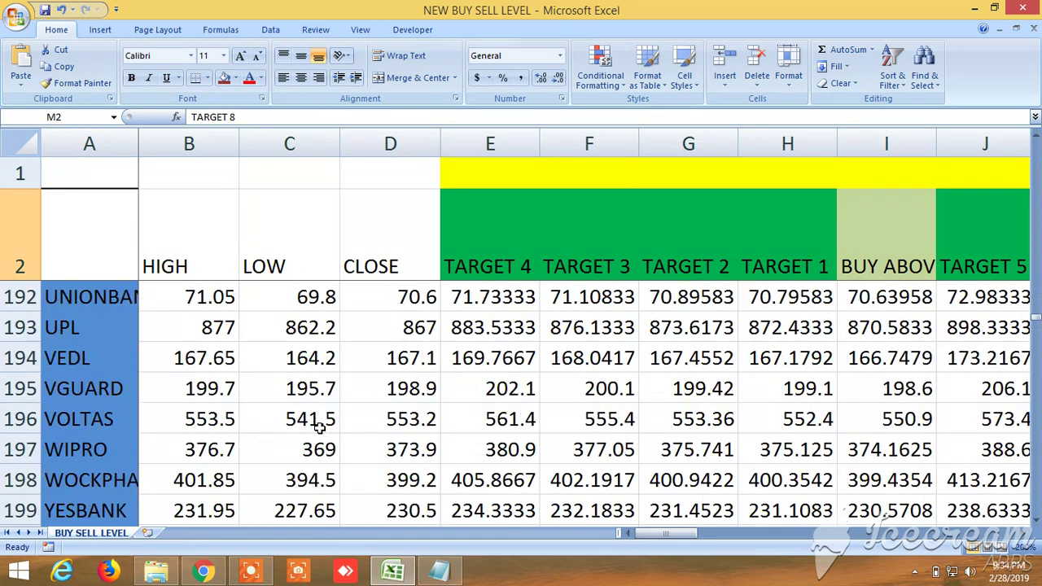
scroll(319, 425, down, 5)
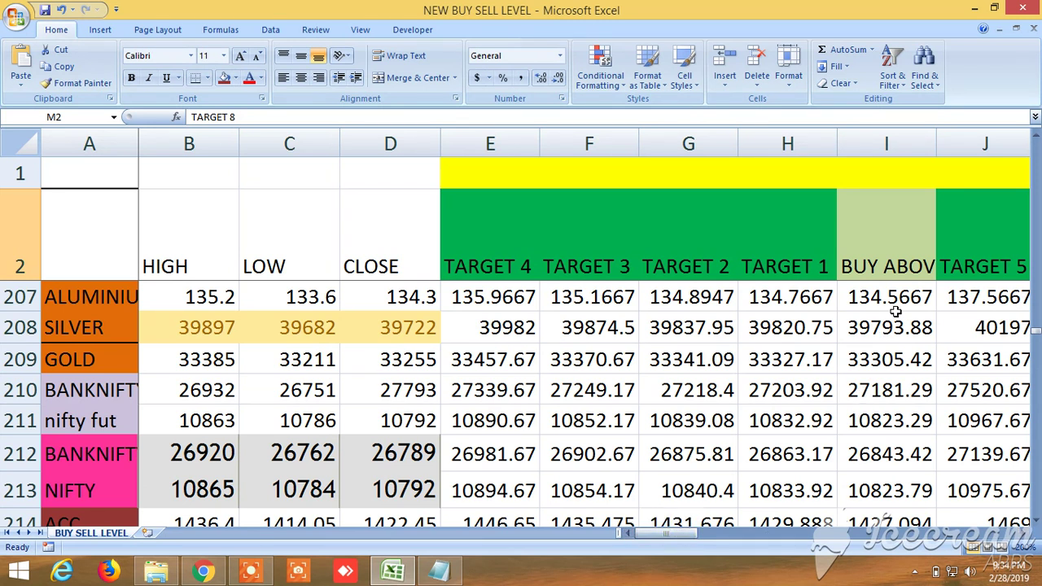
click(1036, 521)
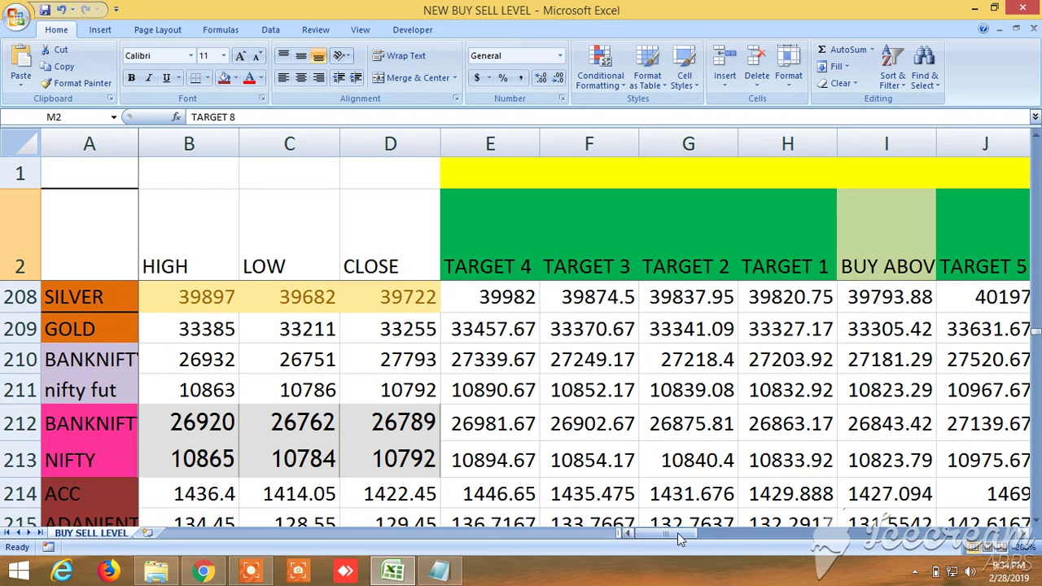
drag(684, 540, 786, 555)
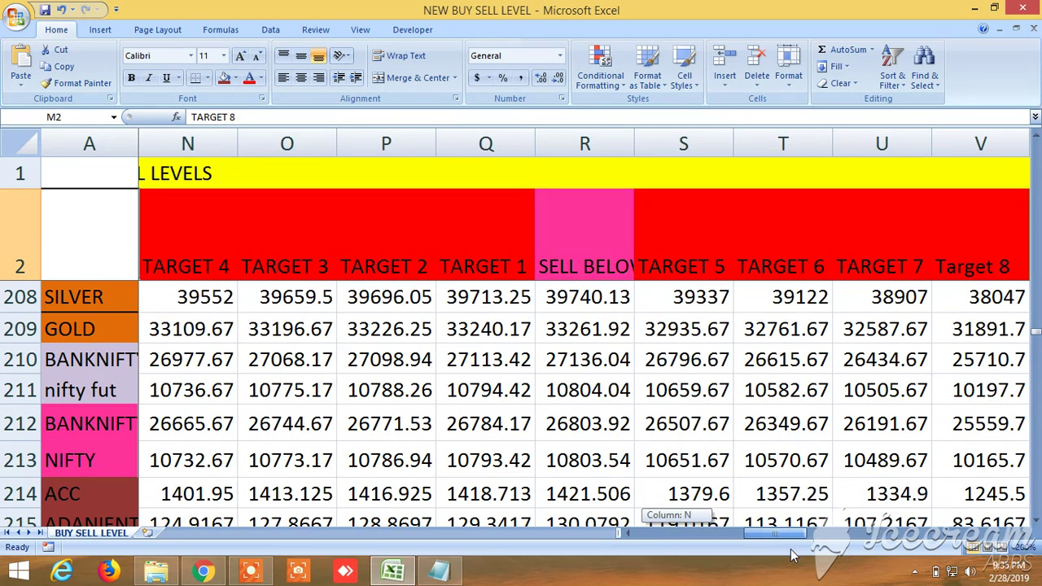
drag(791, 556, 647, 533)
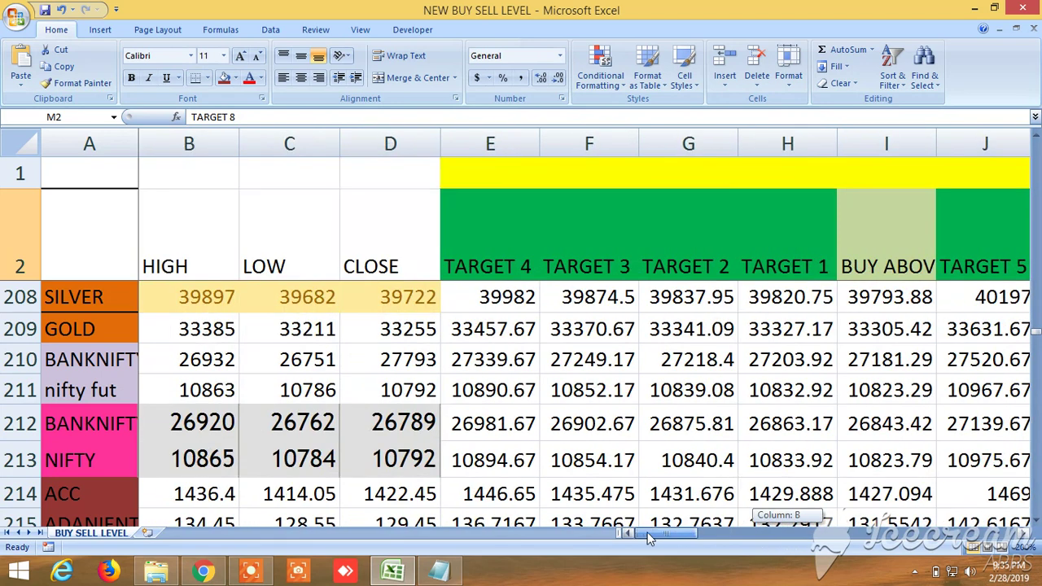
Step: Add filters to all column headings in row 2 of the sheet
scroll(448, 425, up, 20)
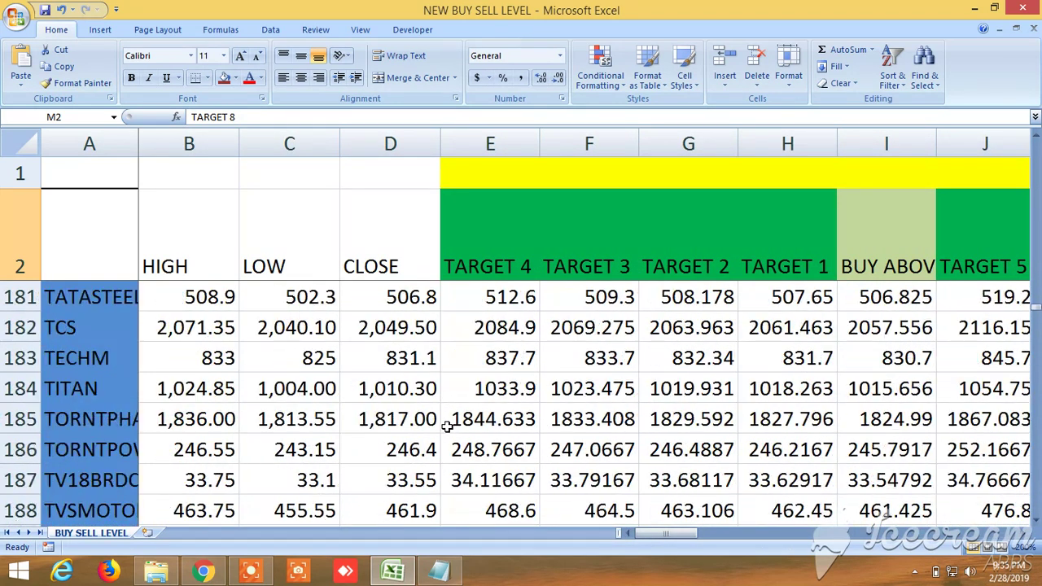
scroll(447, 422, up, 20)
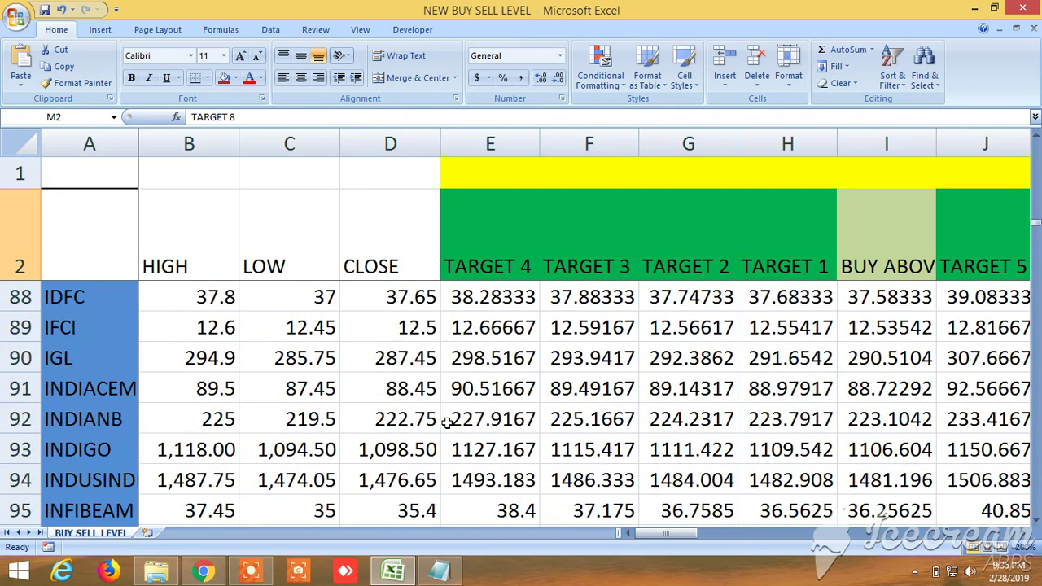
scroll(447, 422, up, 7)
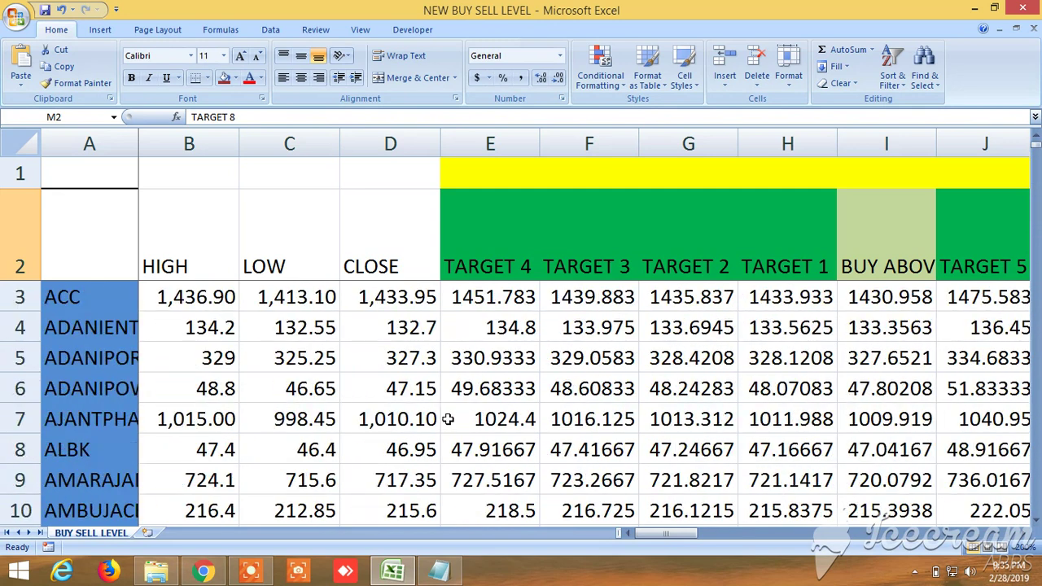
click(20, 234)
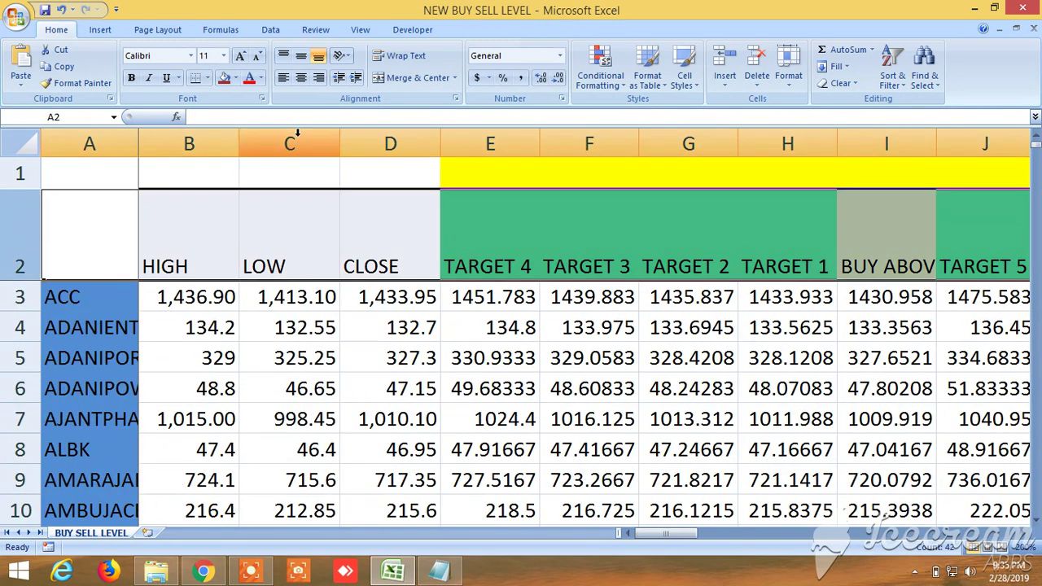
click(269, 30)
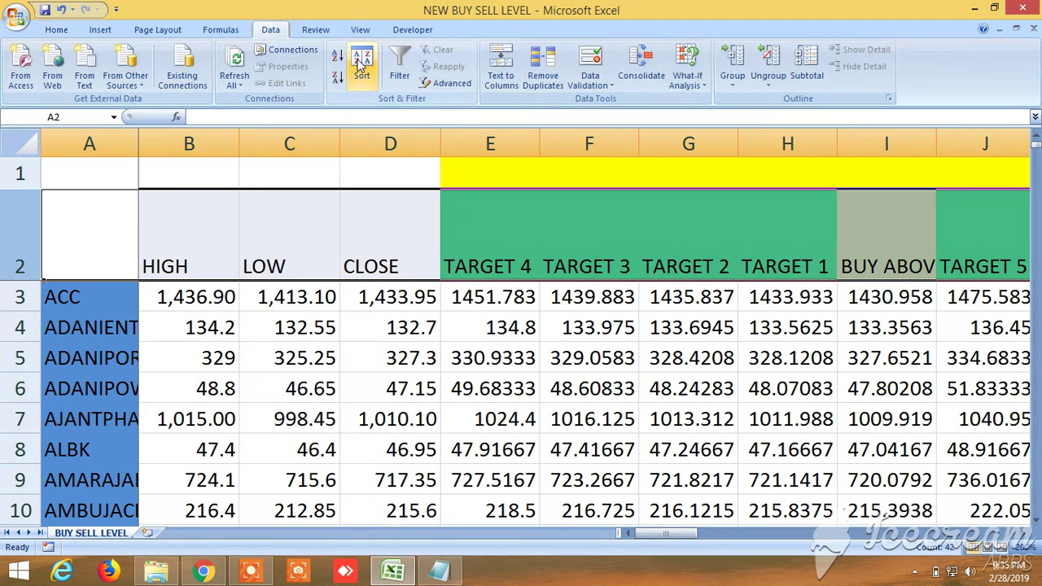
click(400, 72)
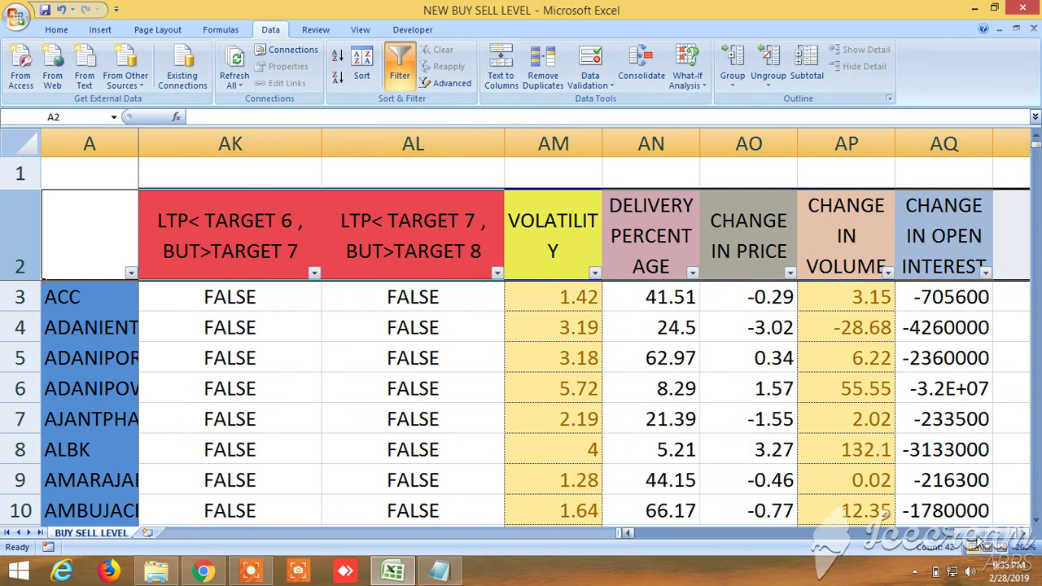
Step: Filter the CLOSE column to show only values greater than 100
drag(980, 541, 646, 532)
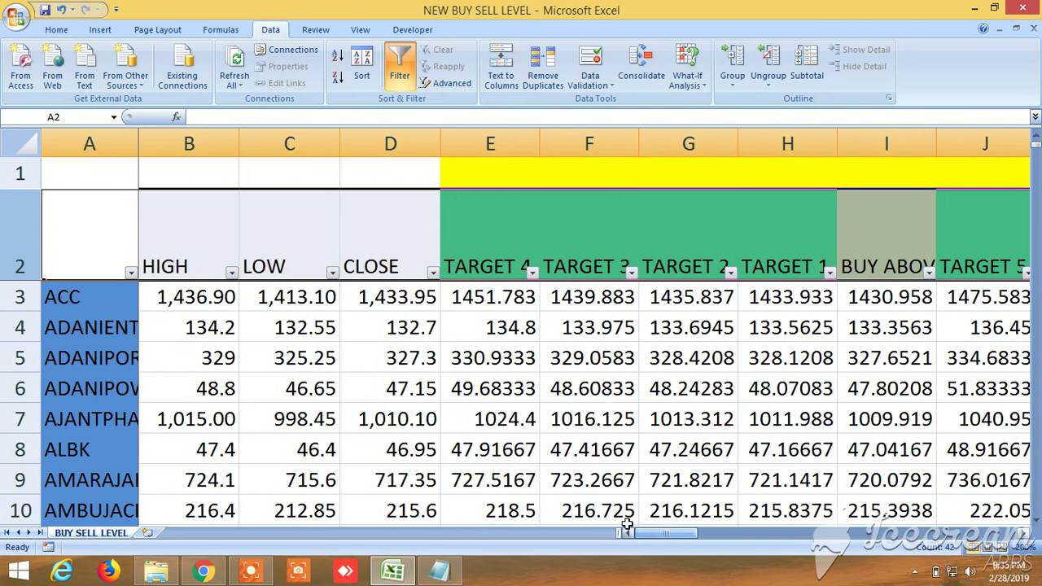
click(432, 274)
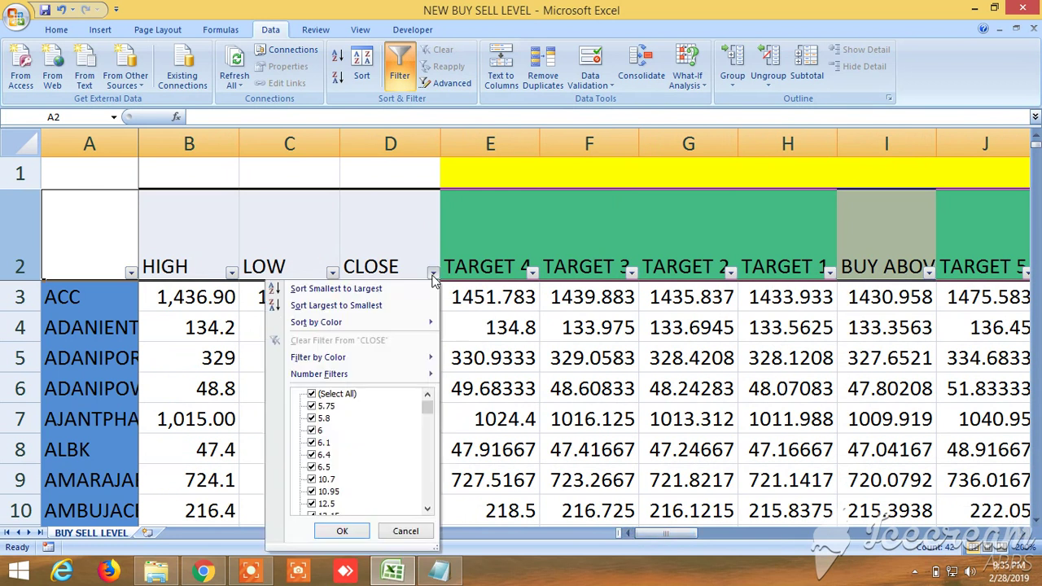
mouse_move(350, 378)
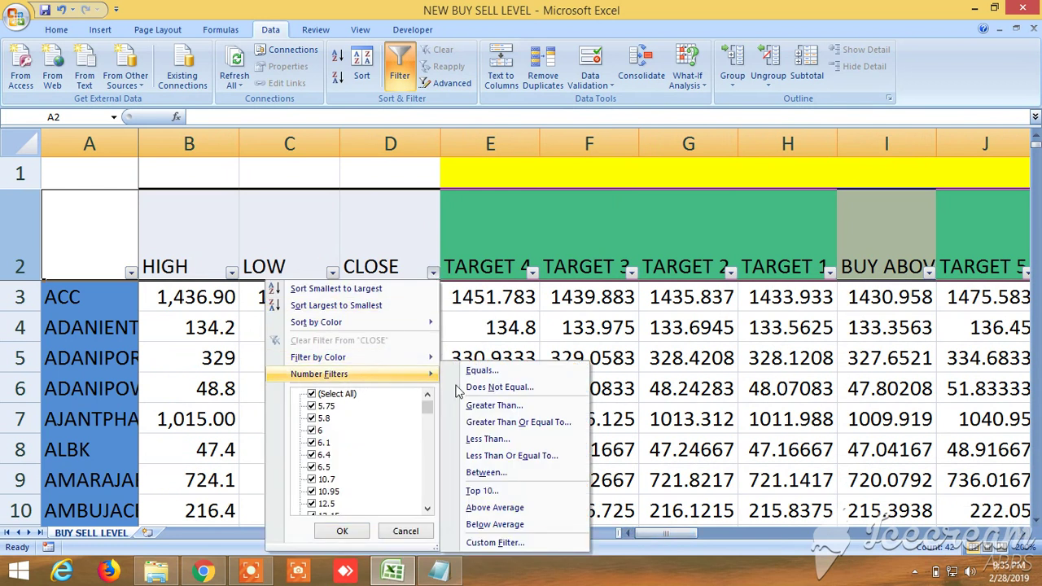
click(513, 407)
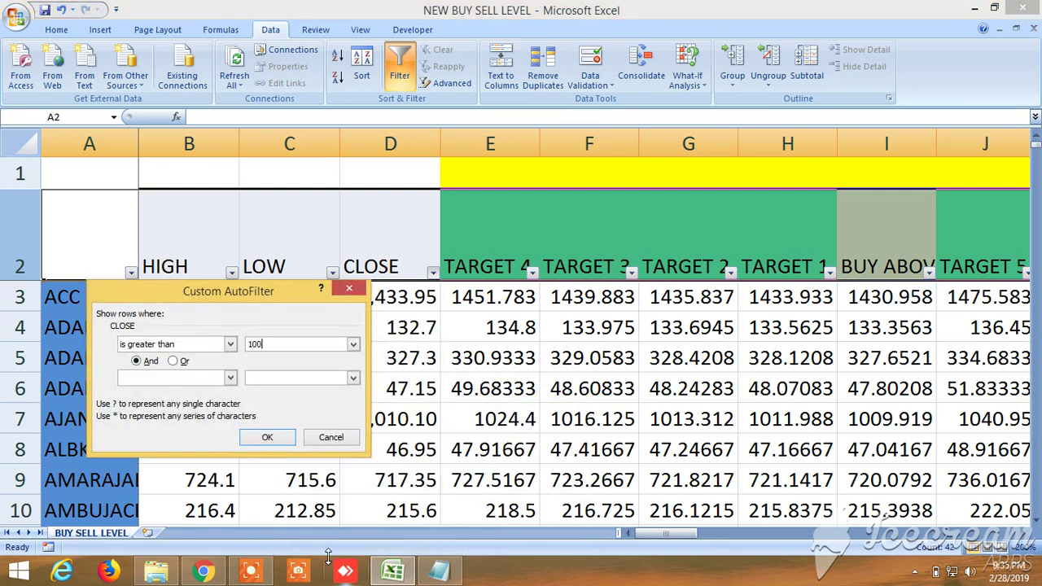
click(269, 436)
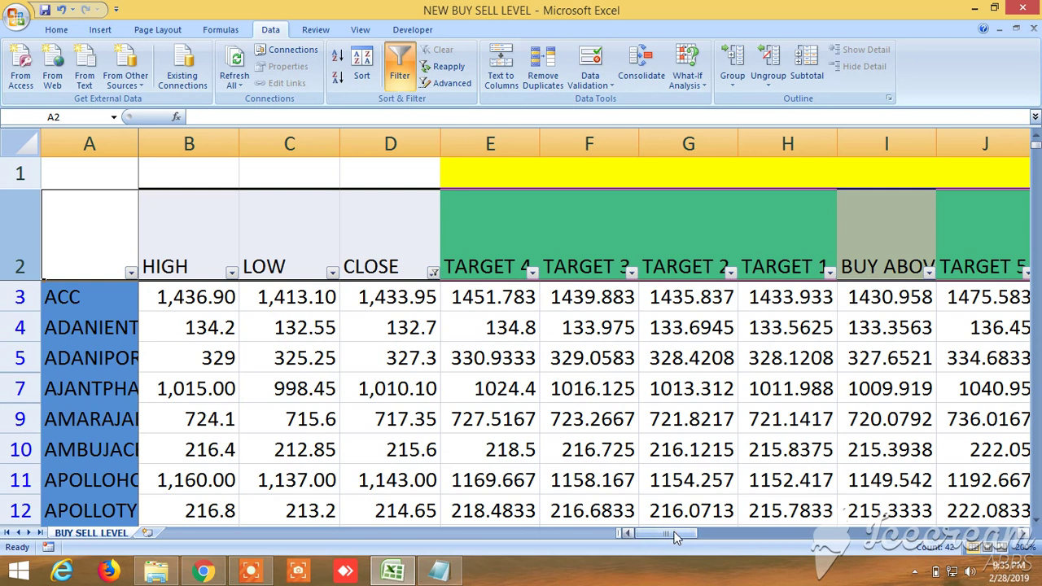
Step: Filter the VOLATILITY column with a greater-than number condition
drag(674, 535, 987, 542)
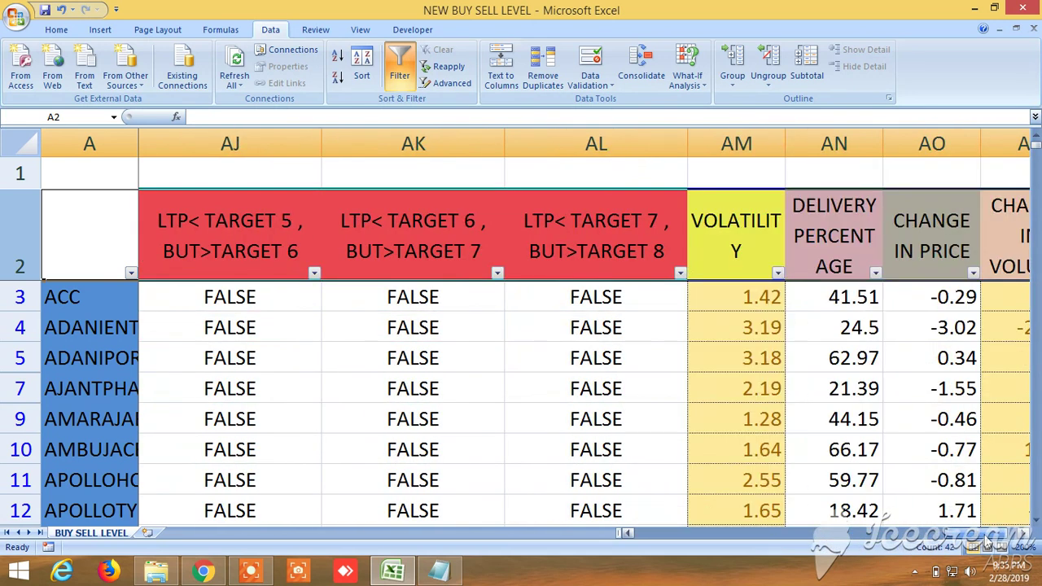
click(778, 275)
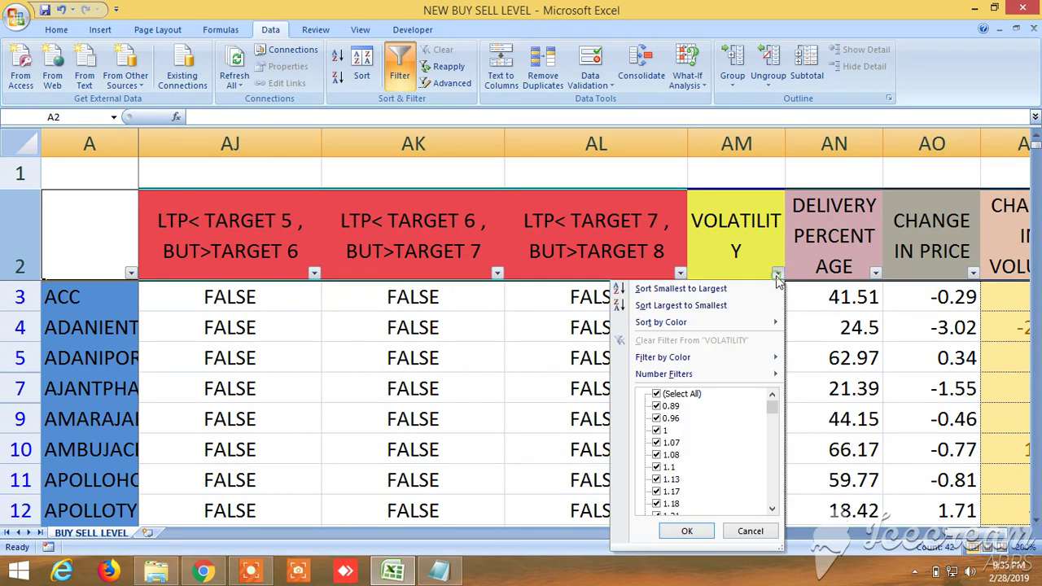
mouse_move(705, 377)
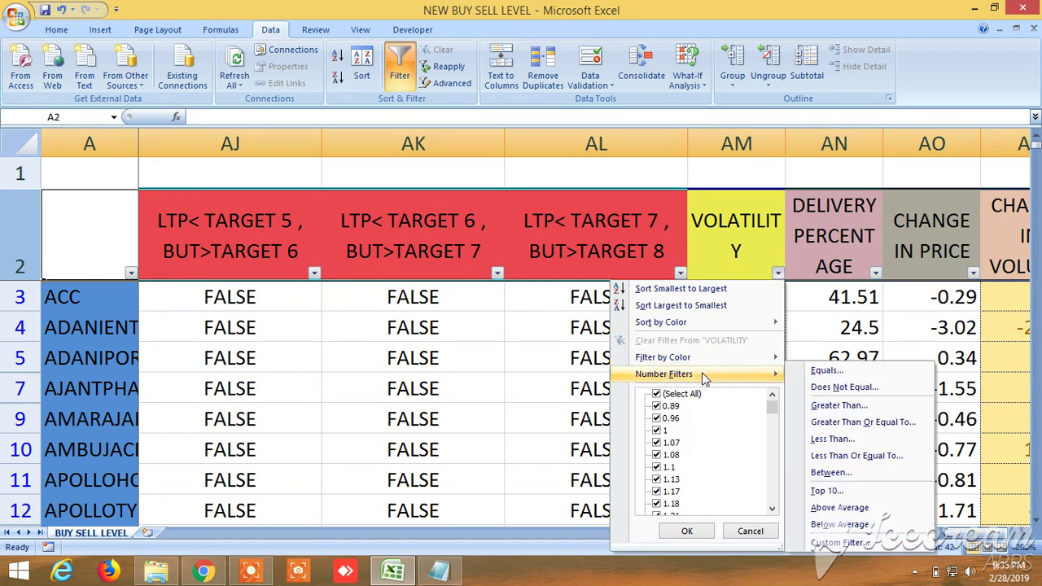
click(838, 405)
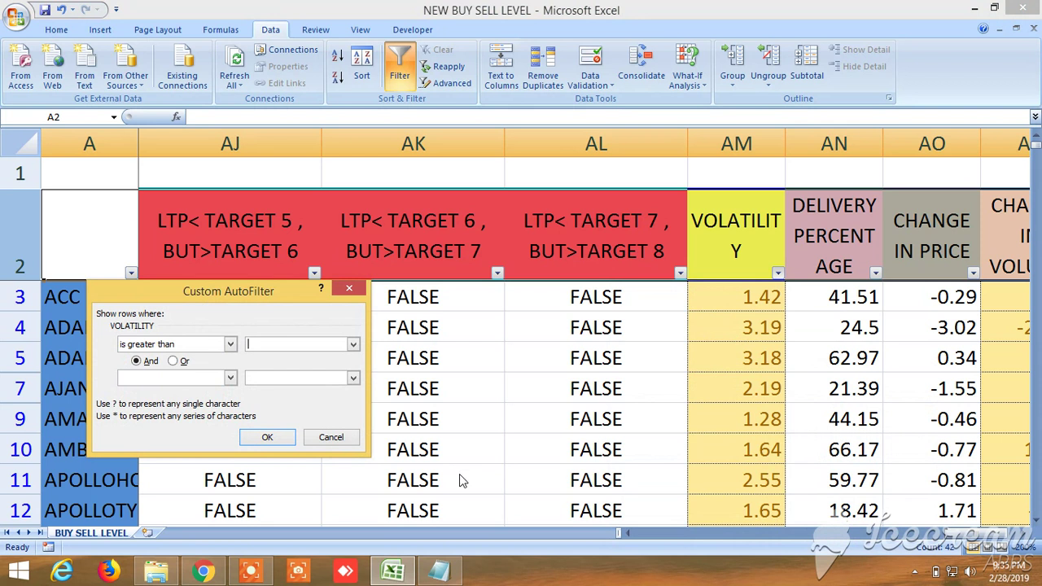
click(267, 438)
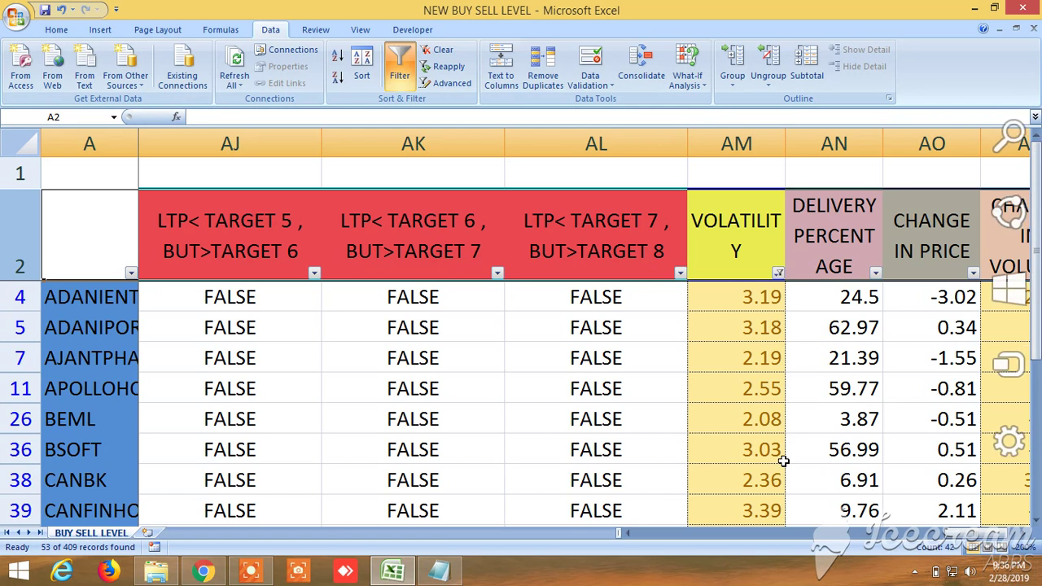
Step: Filter the DELIVERY PERCENTAGE column to show only values less than or equal to 20
click(875, 274)
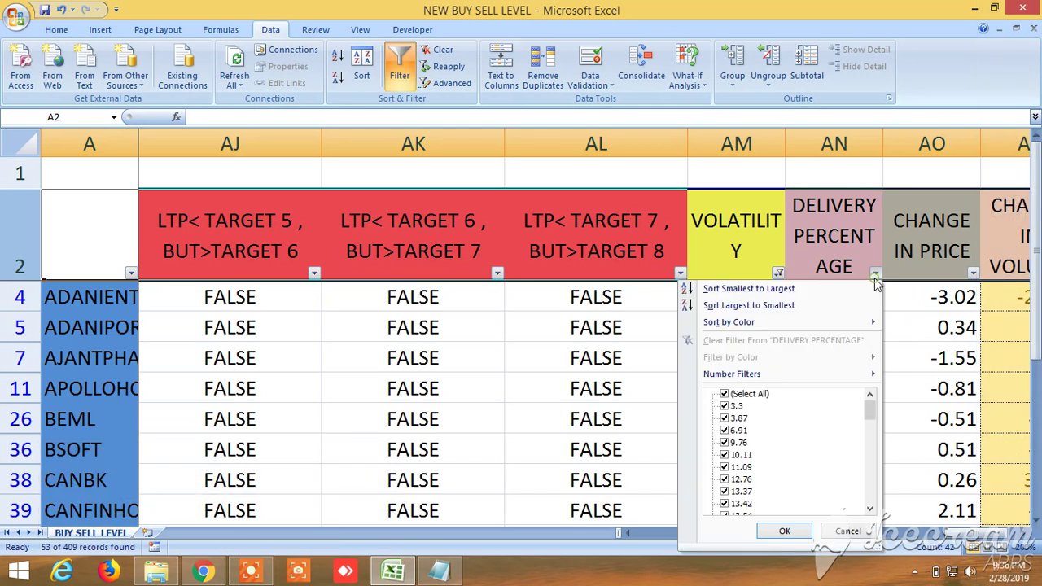
mouse_move(821, 373)
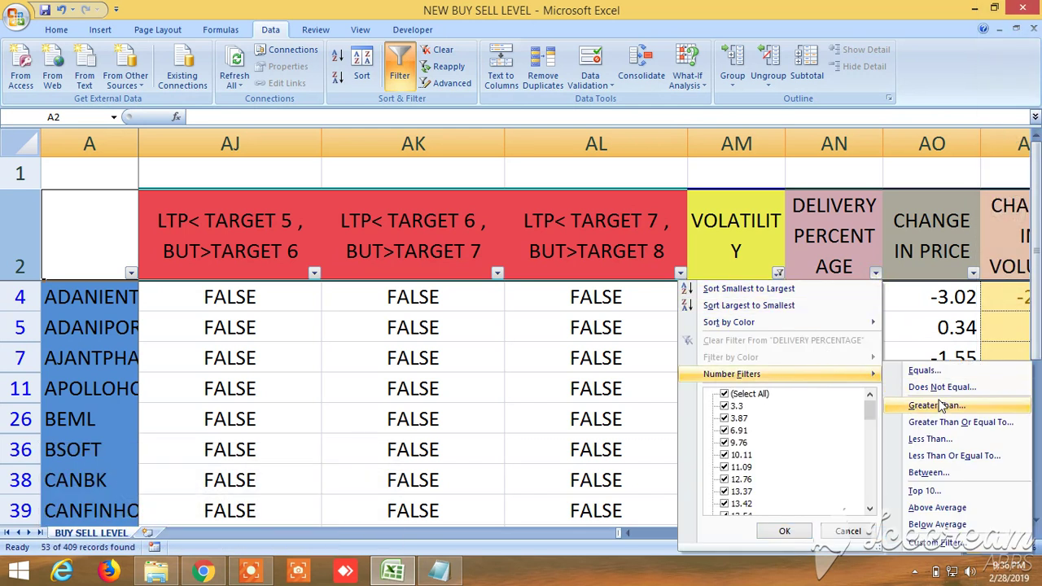
click(944, 456)
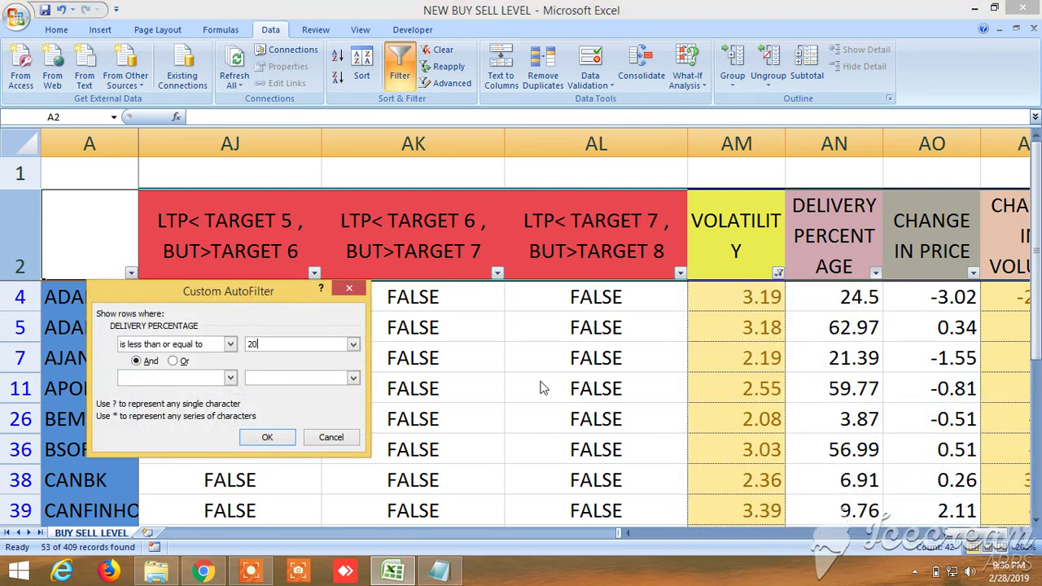
click(267, 437)
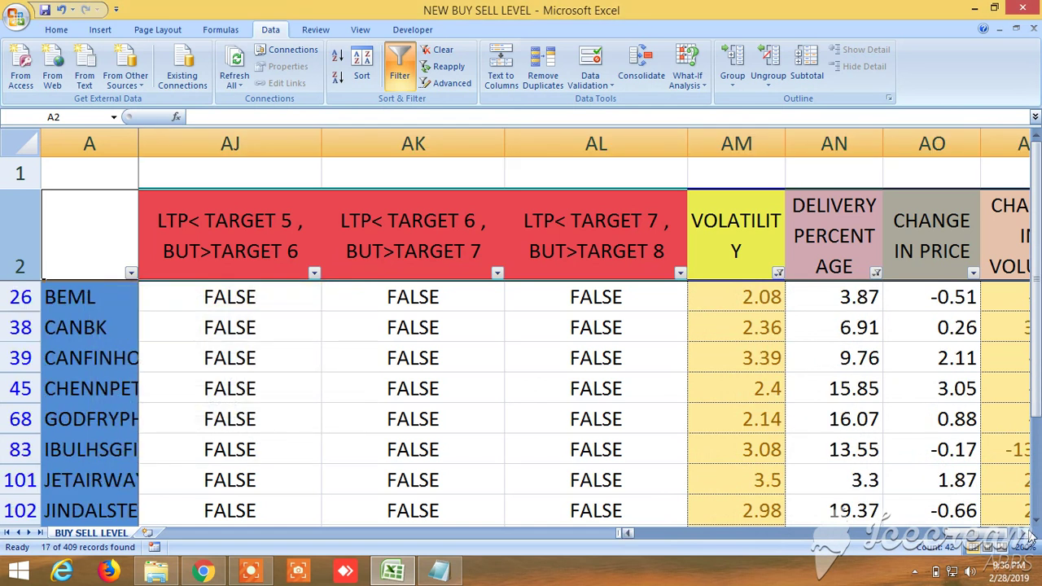
Step: Examine the filtered stocks' CHANGE IN PRICE, CHANGE IN VOLUME and CHANGE IN OPEN INTEREST values through to the last row
click(1028, 535)
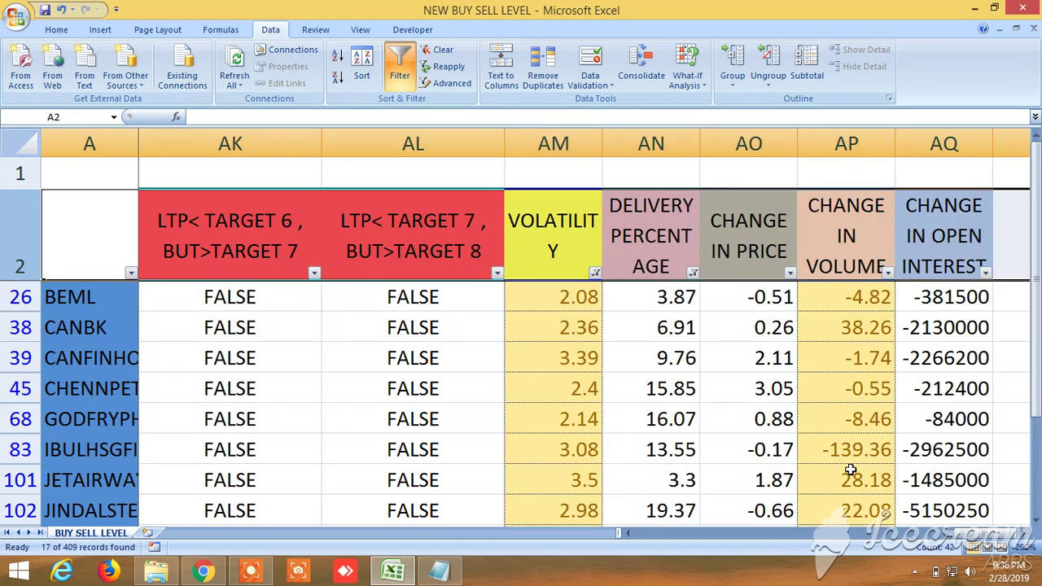
scroll(753, 388, down, 1)
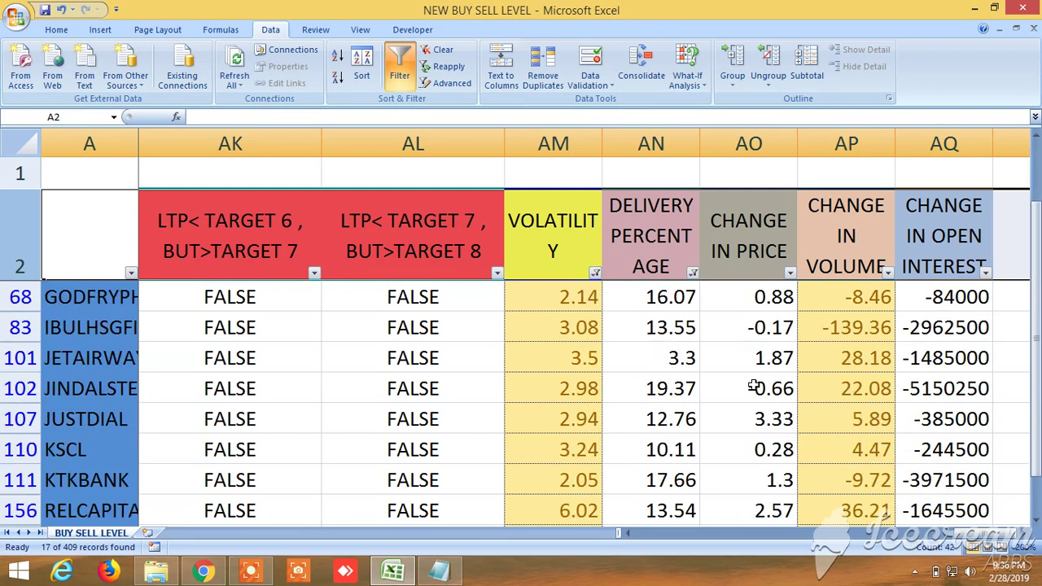
scroll(794, 397, down, 3)
scroll(799, 400, up, 3)
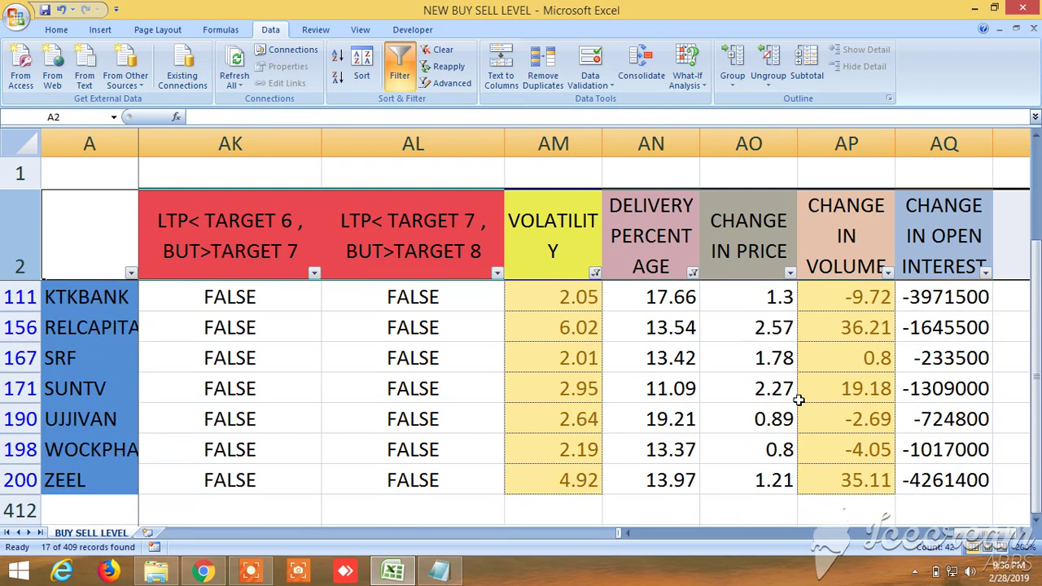
scroll(799, 400, up, 1)
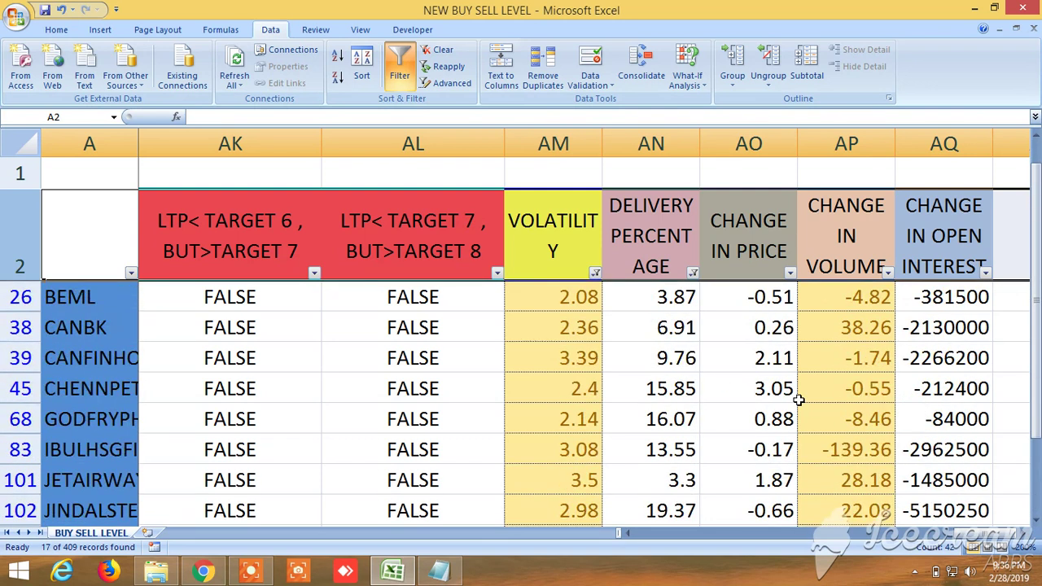
scroll(799, 400, down, 1)
scroll(799, 400, down, 2)
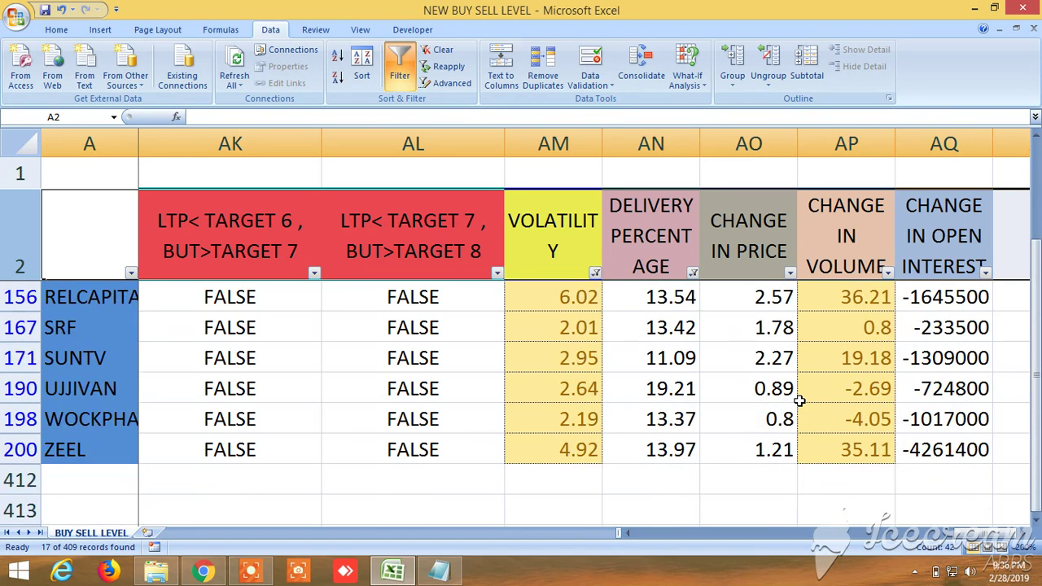
scroll(799, 399, up, 4)
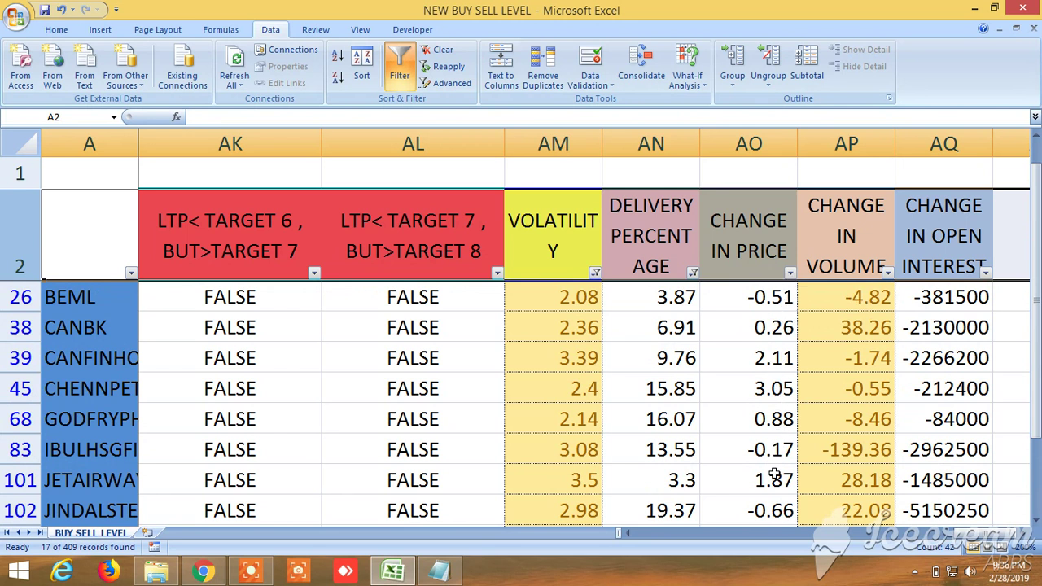
scroll(863, 378, down, 2)
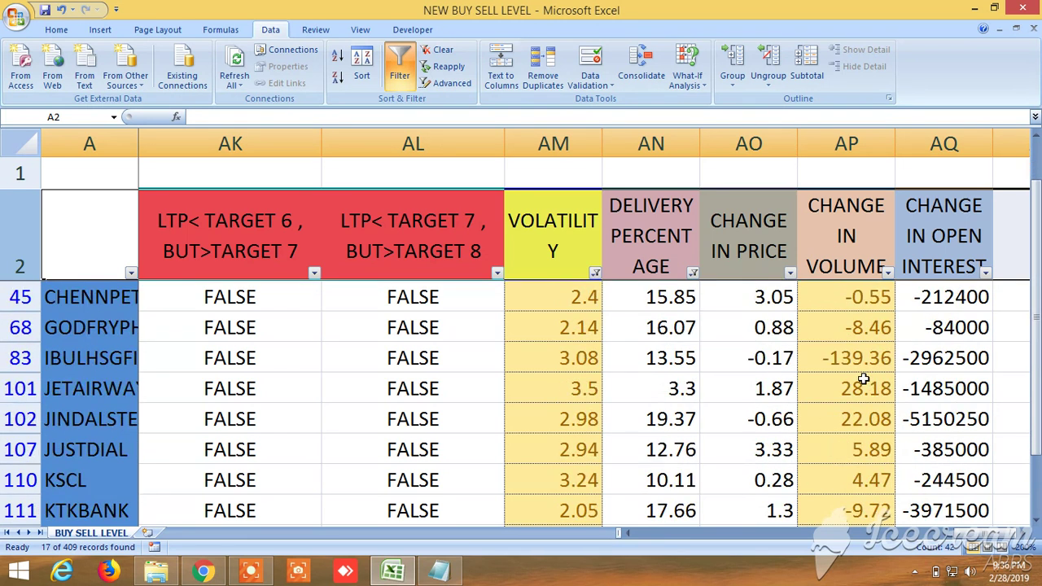
scroll(863, 378, up, 2)
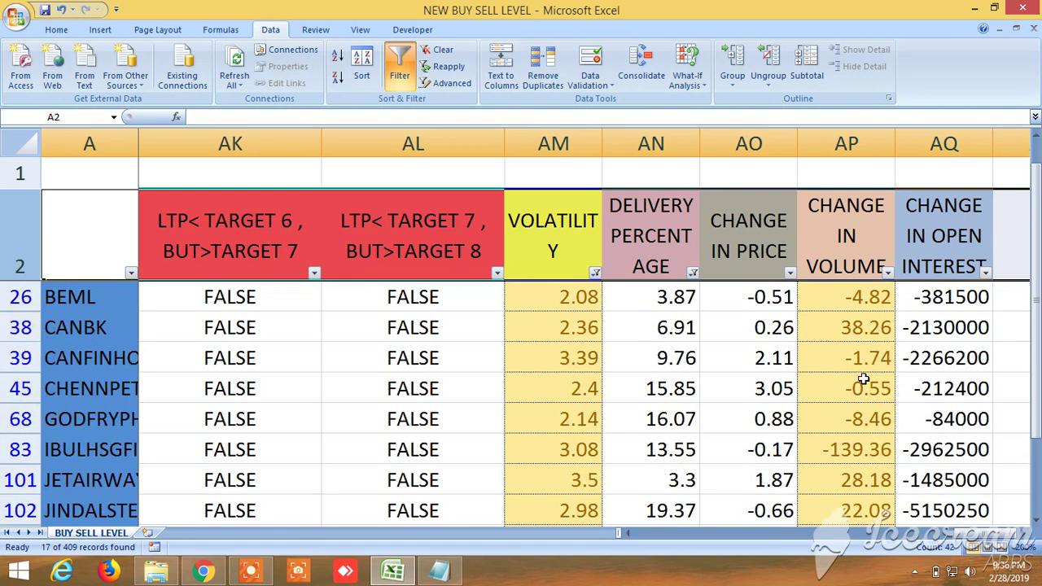
scroll(922, 358, down, 1)
scroll(922, 358, down, 4)
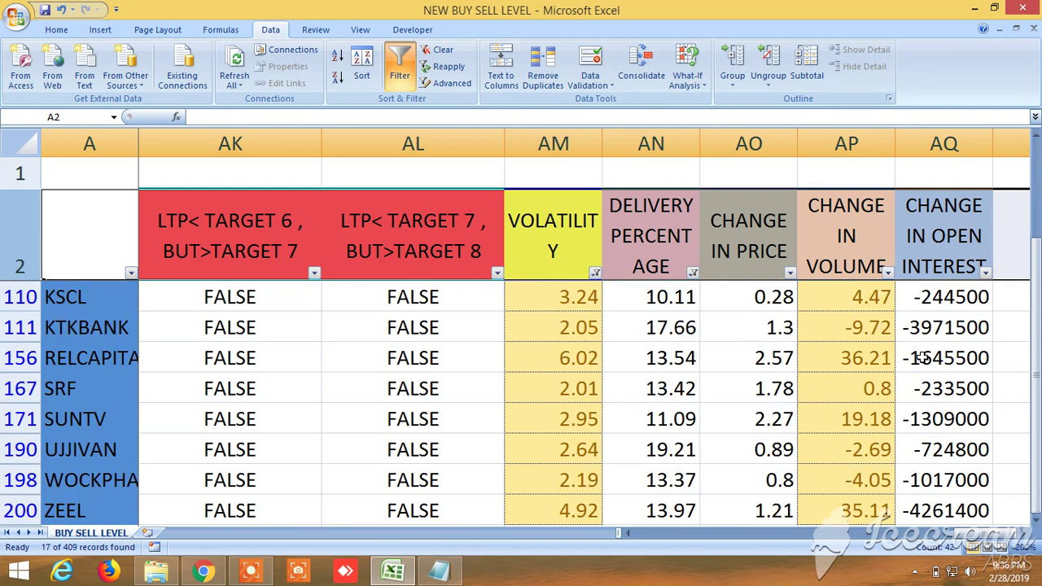
scroll(923, 358, up, 1)
scroll(923, 358, up, 4)
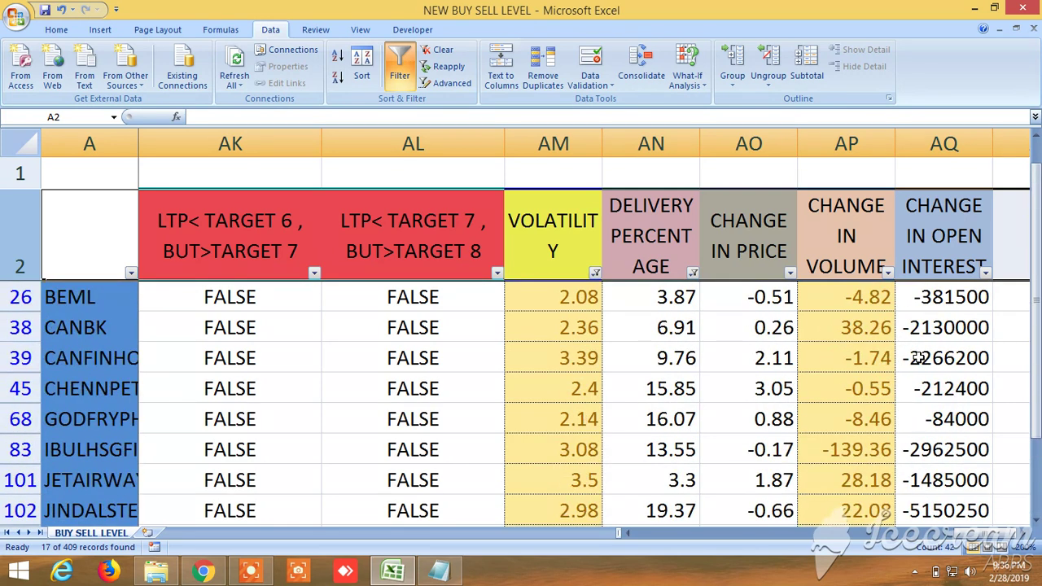
Step: Filter the CHANGE IN PRICE column to show only values greater than 0
click(789, 273)
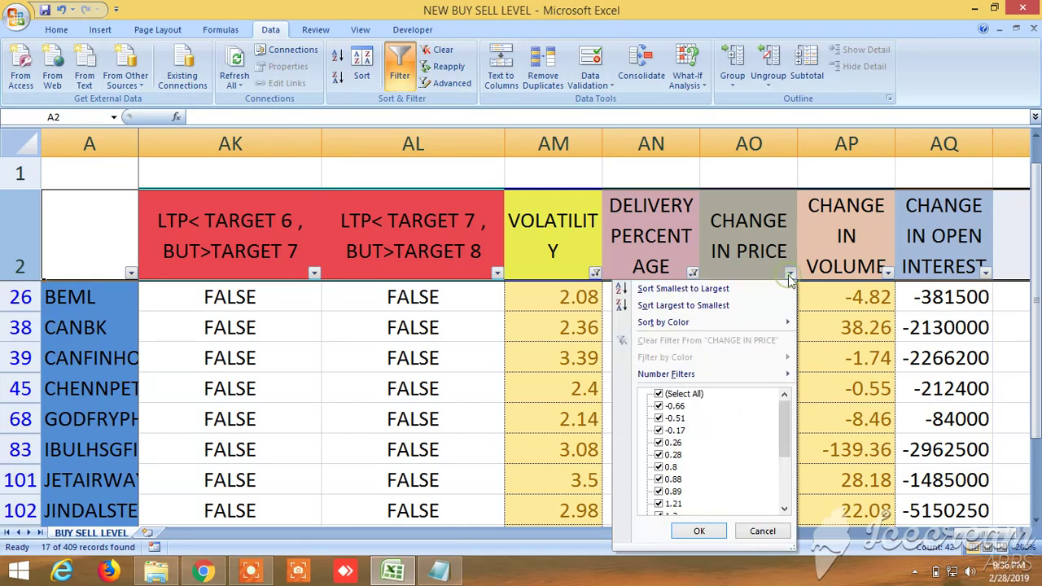
mouse_move(688, 376)
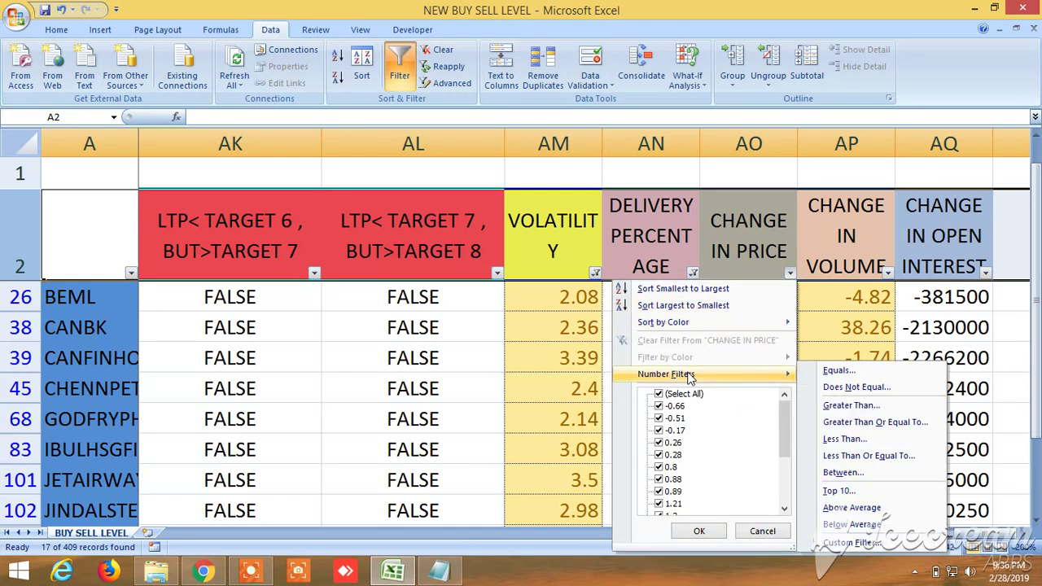
click(851, 405)
text(0)
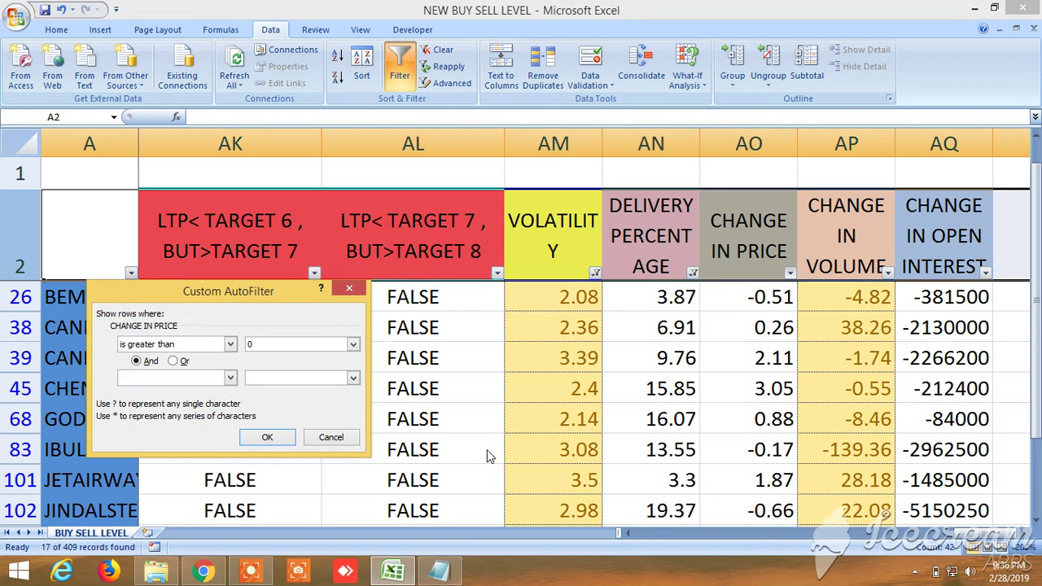
click(267, 438)
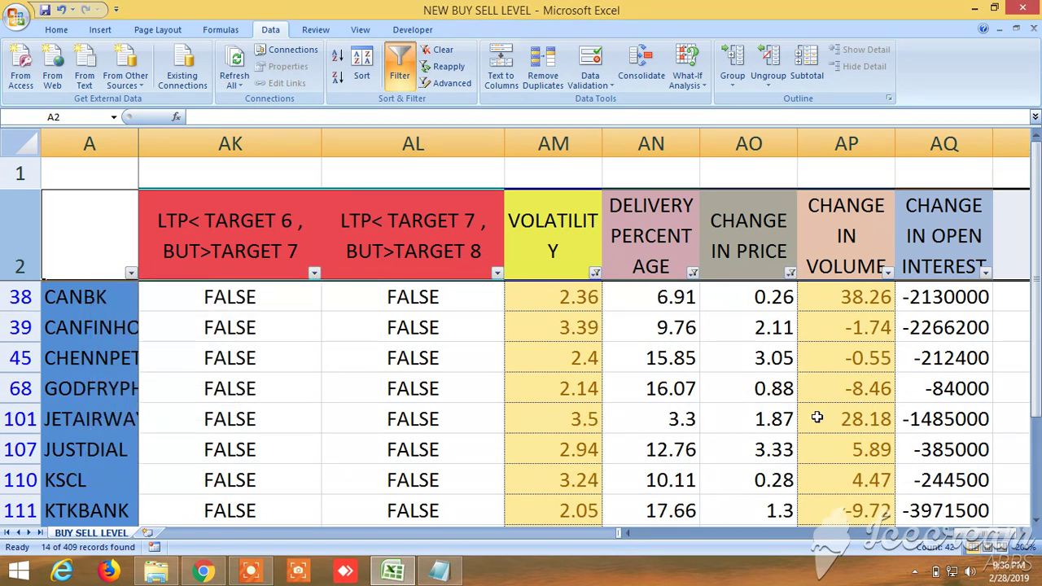
Step: Filter the CHANGE IN VOLUME column to show only values greater than 0
click(888, 274)
mouse_move(815, 376)
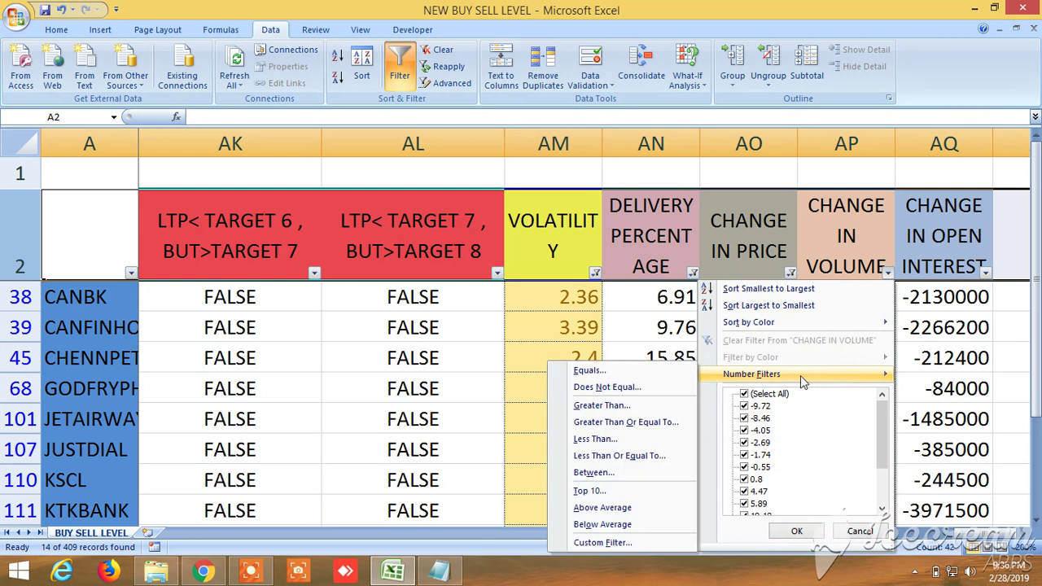
click(621, 406)
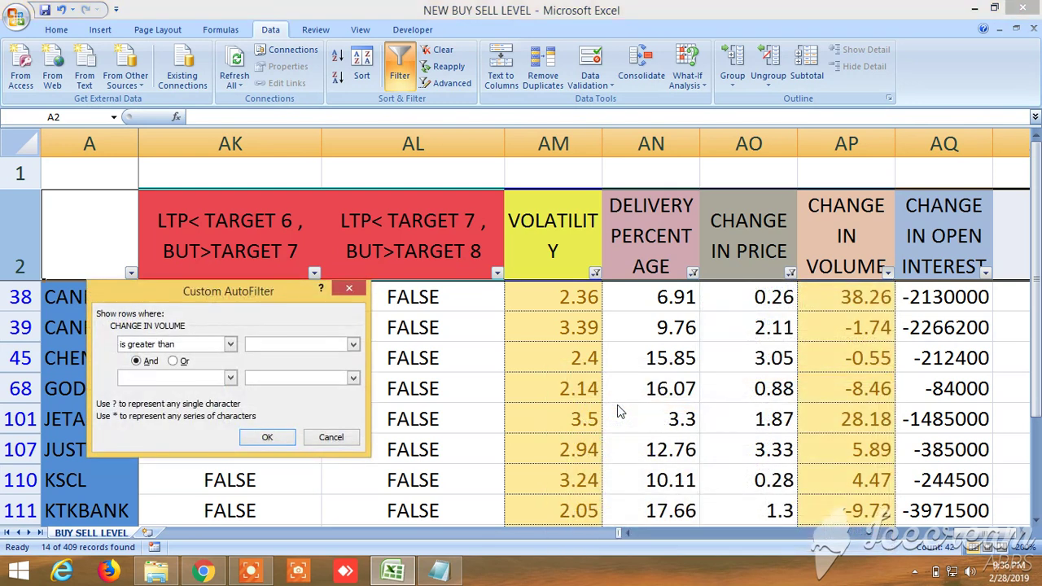
click(280, 444)
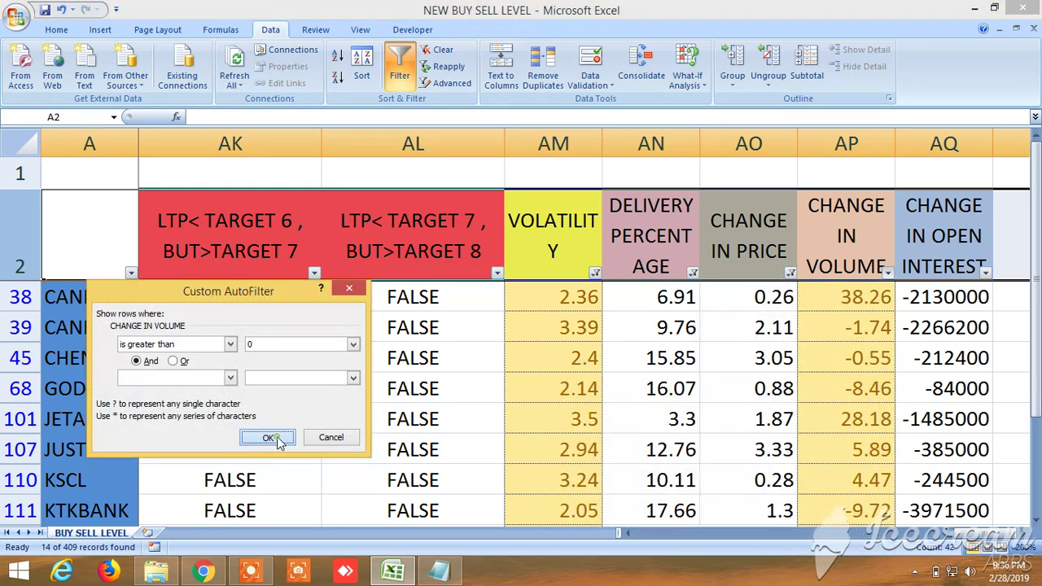
Step: Examine the remaining stocks' open interest changes and their HIGH, LOW and CLOSE prices
scroll(936, 387, down, 1)
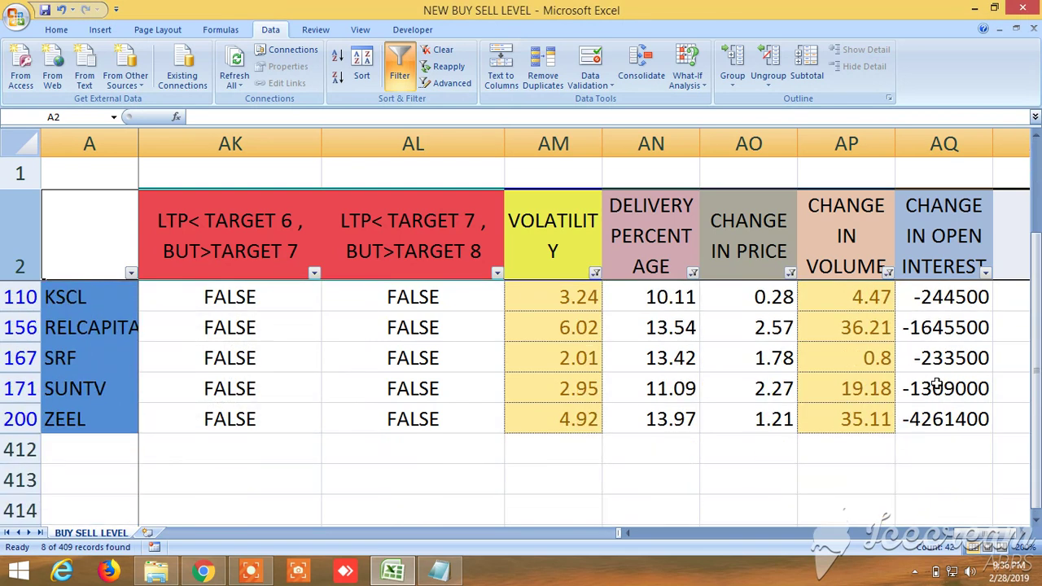
scroll(936, 388, up, 1)
scroll(942, 331, down, 1)
scroll(942, 331, up, 1)
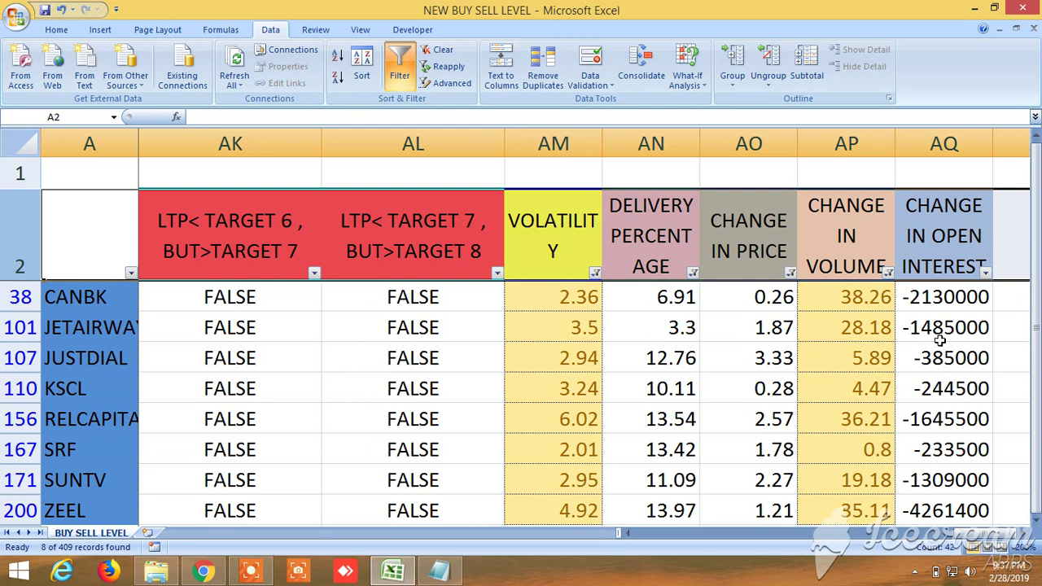
scroll(961, 541, left, 2)
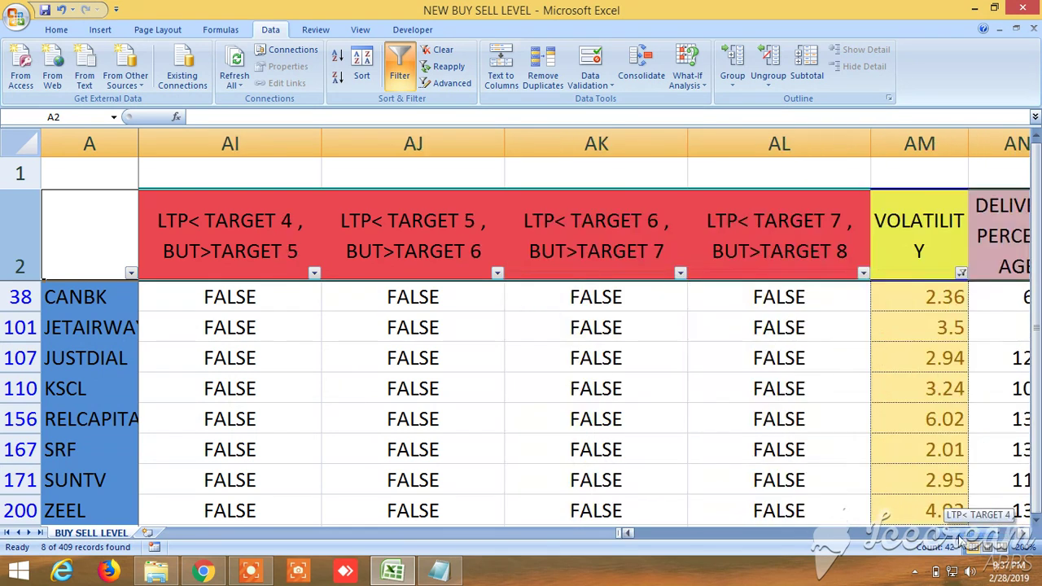
drag(961, 542, 647, 534)
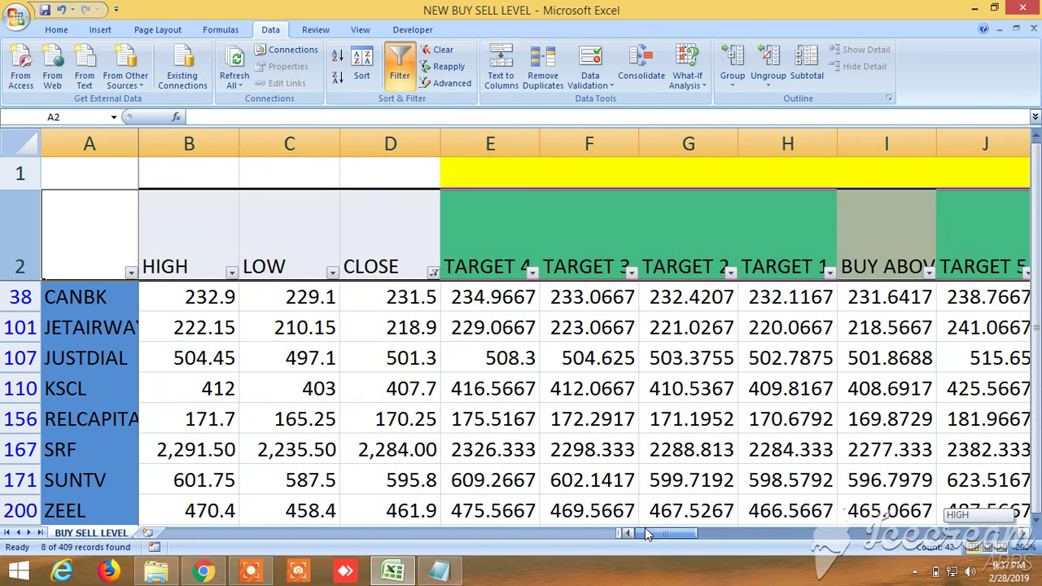
scroll(120, 345, down, 1)
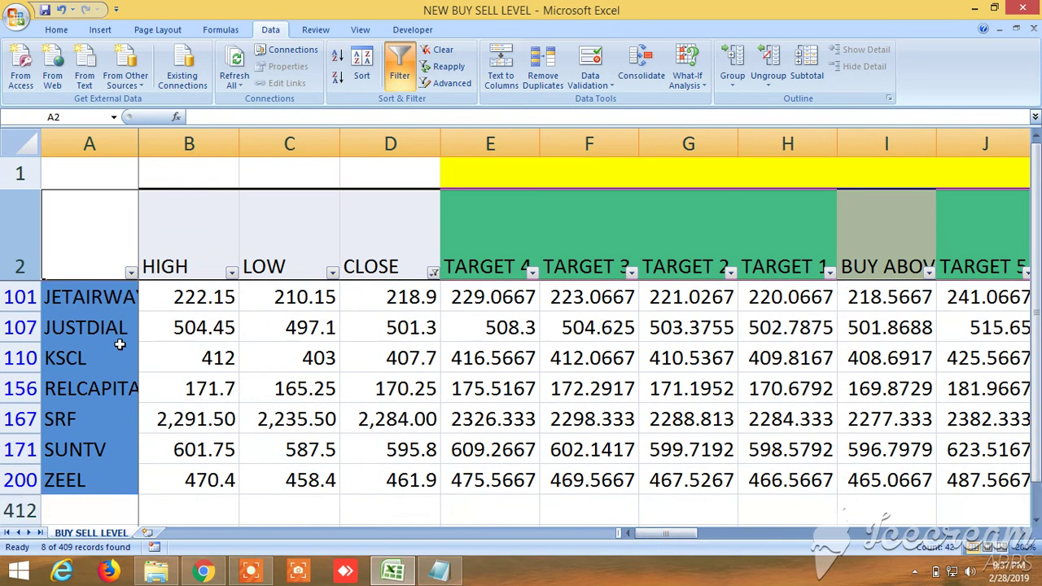
scroll(120, 344, up, 1)
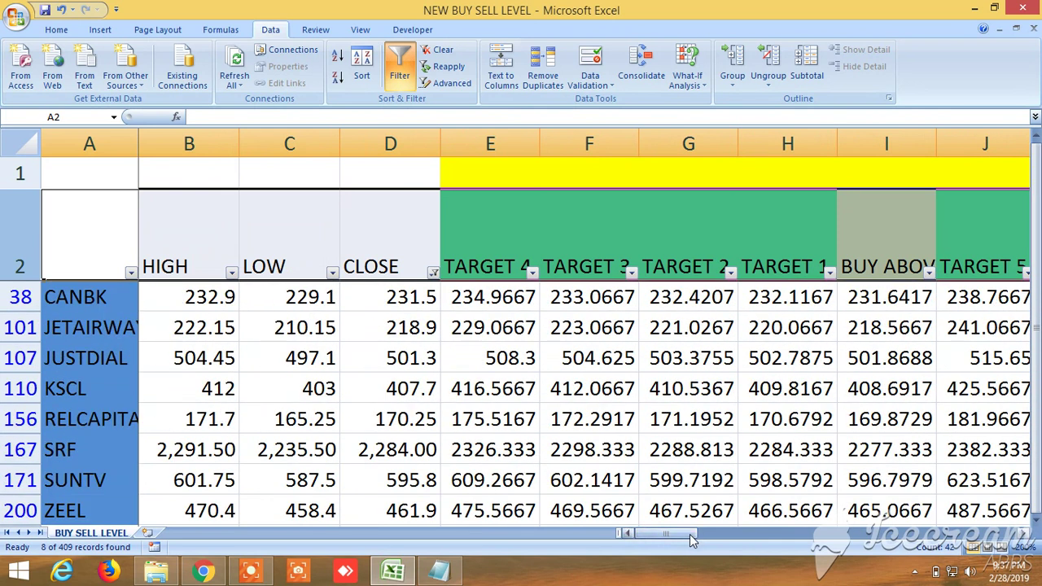
Step: Review the BUY ABOVE column with buy targets 1 to 4, and the SELL BELOW columns for the filtered stocks
drag(682, 537, 700, 530)
click(689, 238)
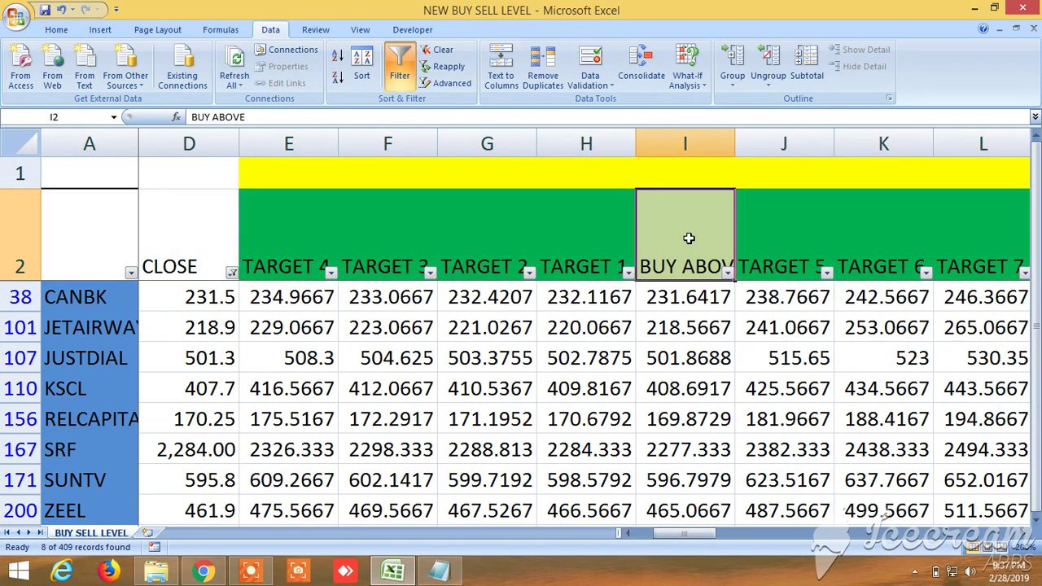
click(583, 244)
click(470, 236)
click(402, 235)
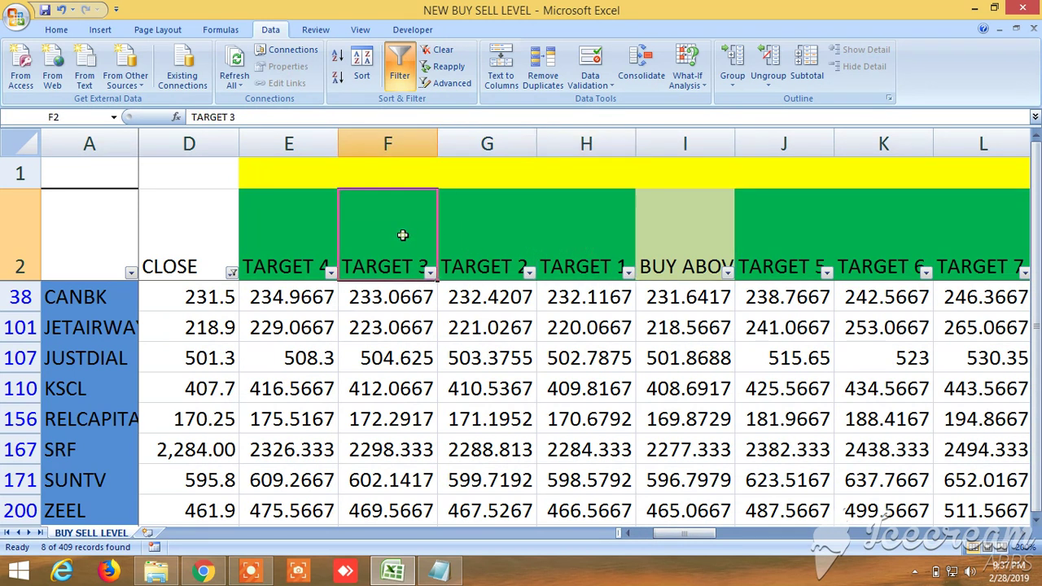
click(301, 231)
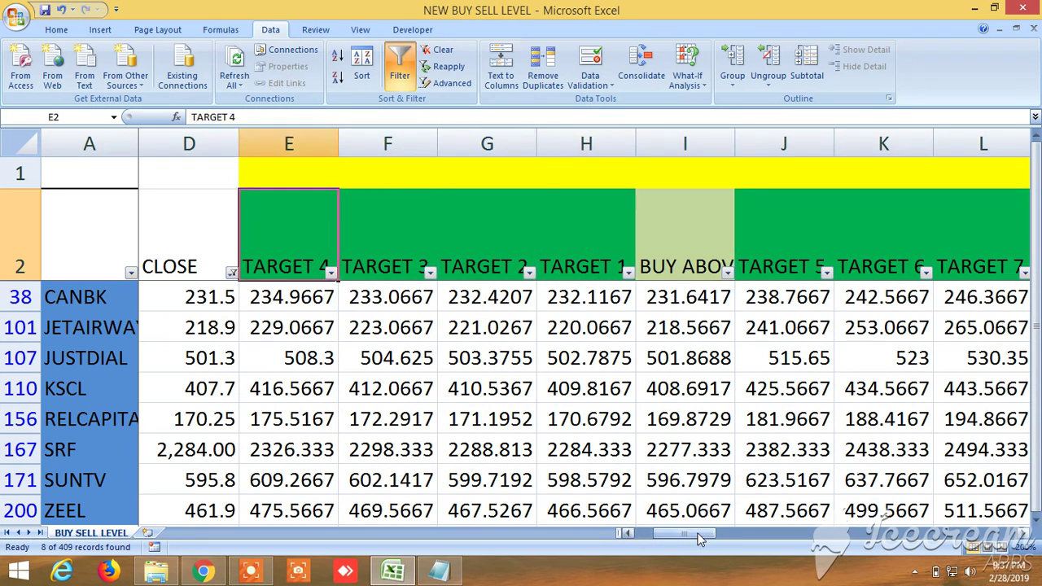
drag(686, 539, 781, 540)
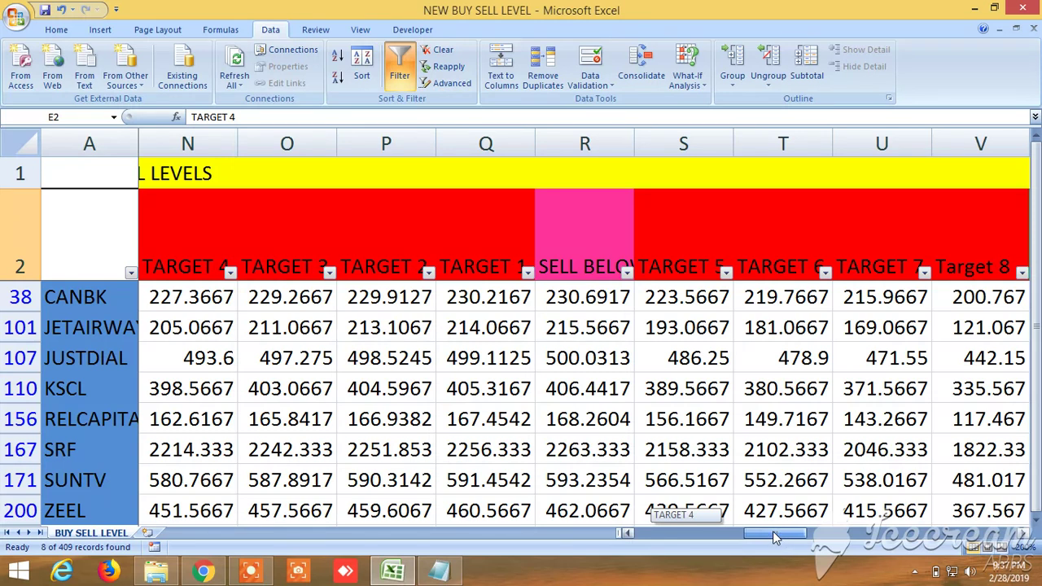
Step: Go back over the BUY ABOVE heading and each buy target heading from TARGET 1 to TARGET 8
drag(774, 535, 698, 537)
click(588, 220)
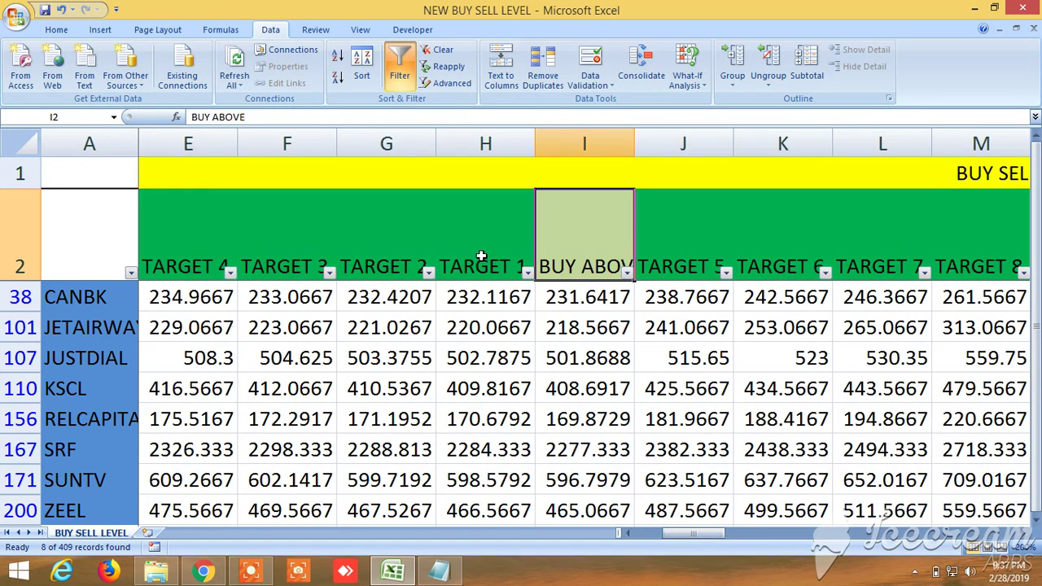
click(487, 246)
click(405, 239)
click(305, 233)
click(205, 235)
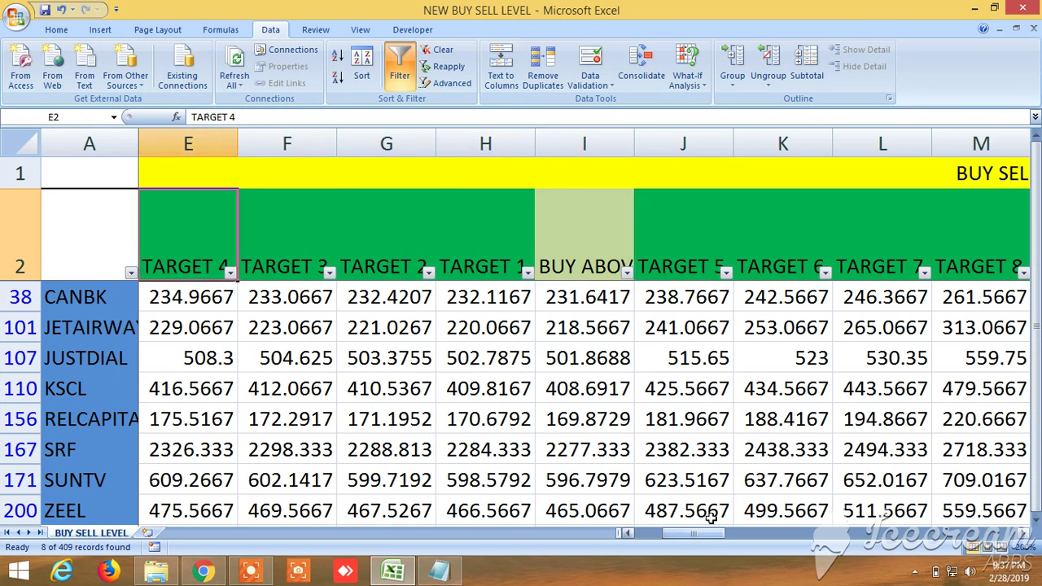
click(700, 222)
click(782, 241)
click(872, 239)
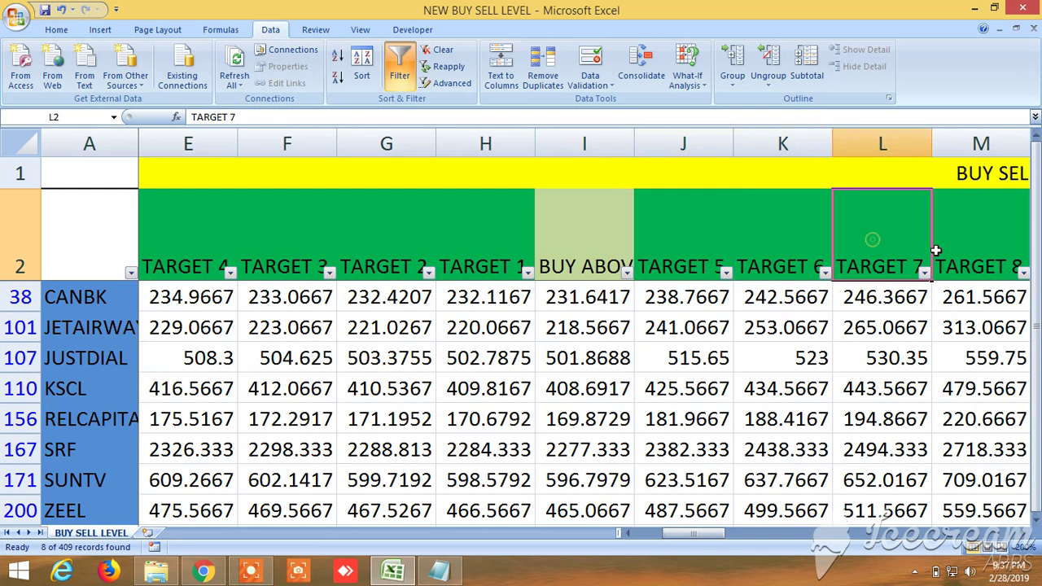
click(1004, 259)
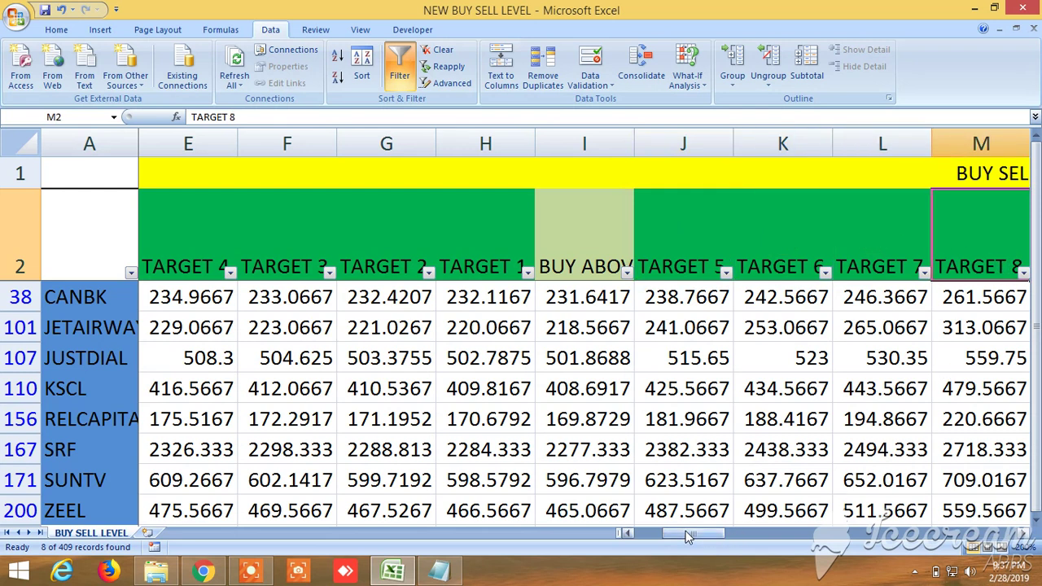
Step: Go over the SELL BELOW heading and its sell target headings, TARGET 1 to TARGET 4 and TARGET 5 to Target 8
drag(687, 536, 772, 543)
click(586, 237)
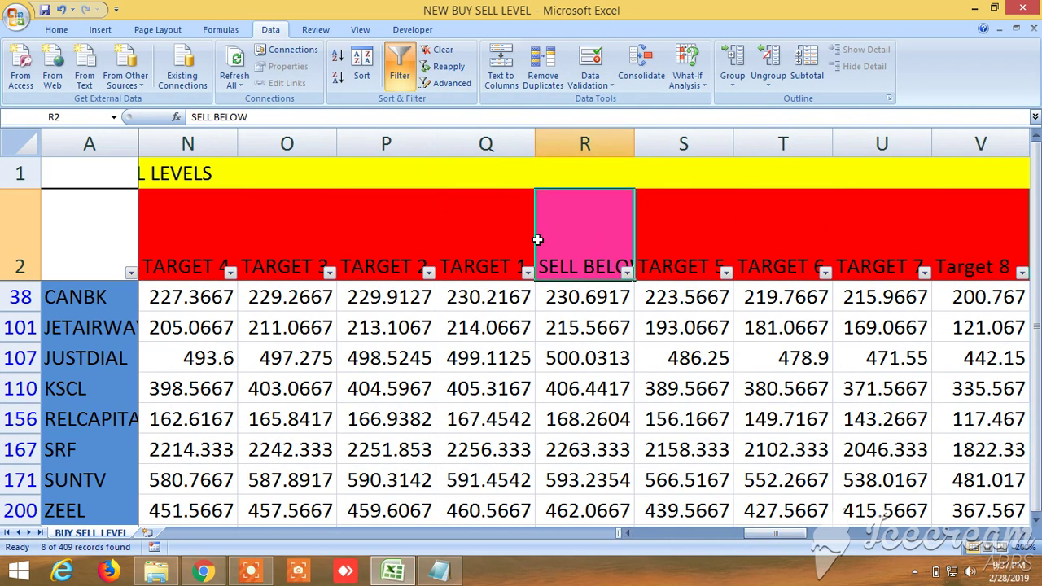
click(510, 240)
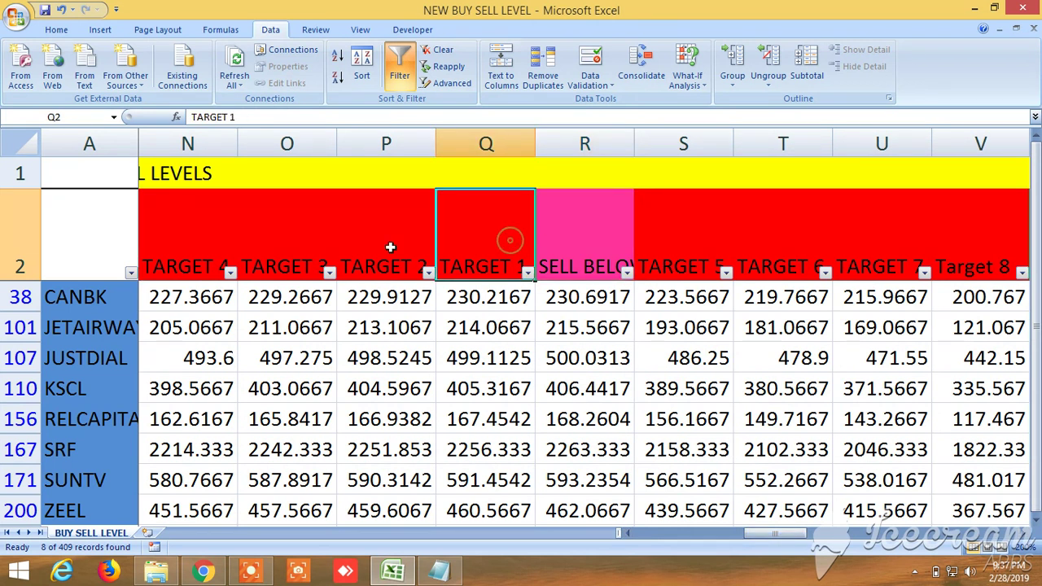
click(174, 236)
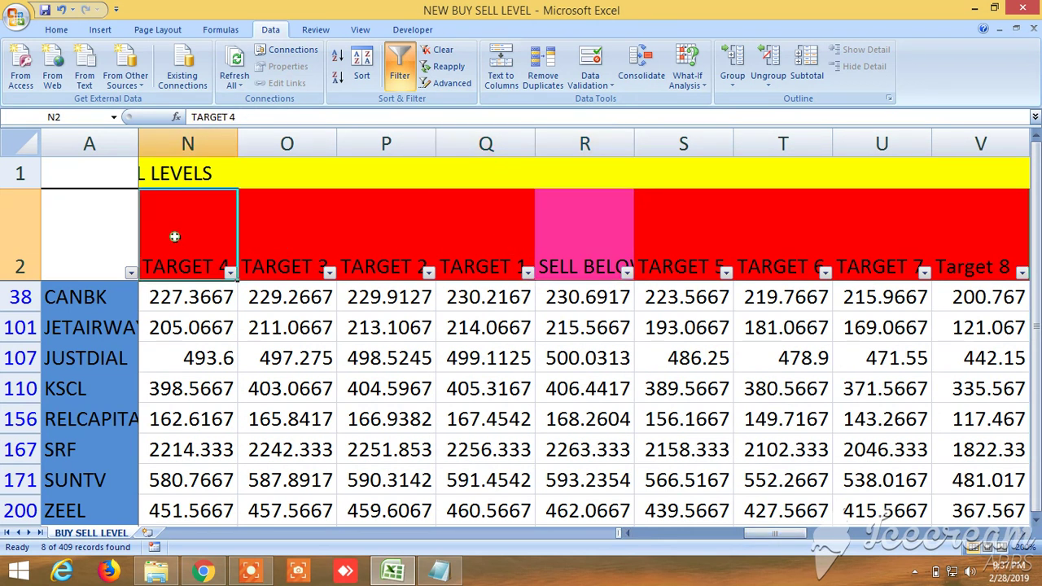
click(702, 239)
click(983, 242)
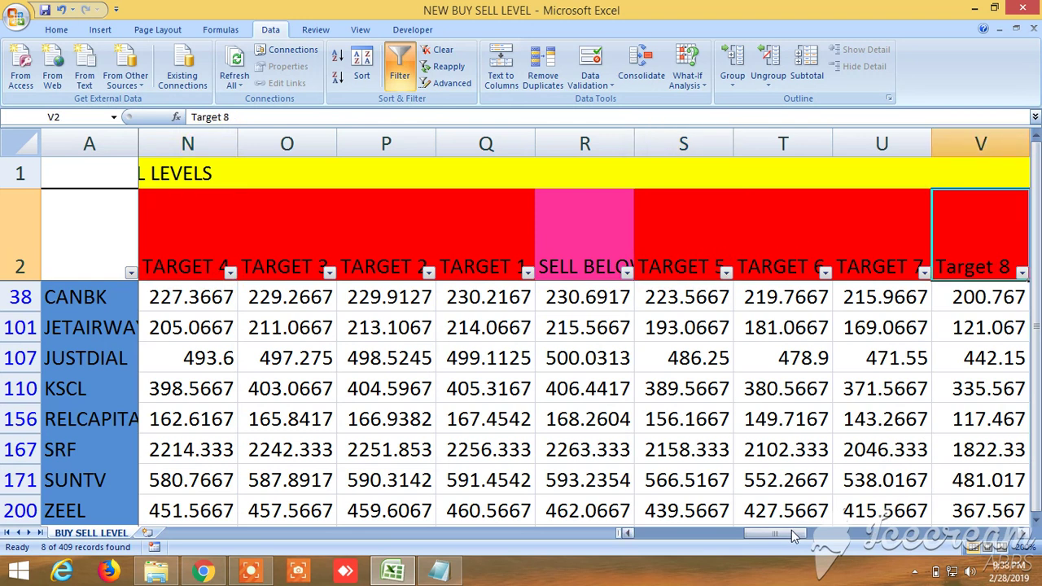
Step: Return to the HIGH, LOW and CLOSE columns, and switch to Notepad to read the NEW BUY SELL LEVELS notes
scroll(756, 437, left, 4)
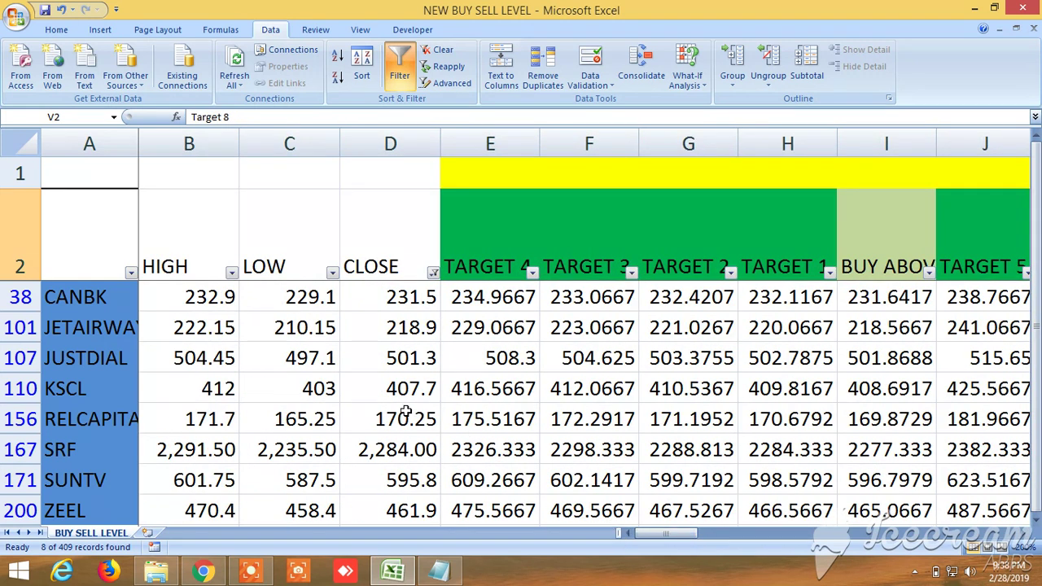
scroll(405, 413, down, 1)
click(440, 570)
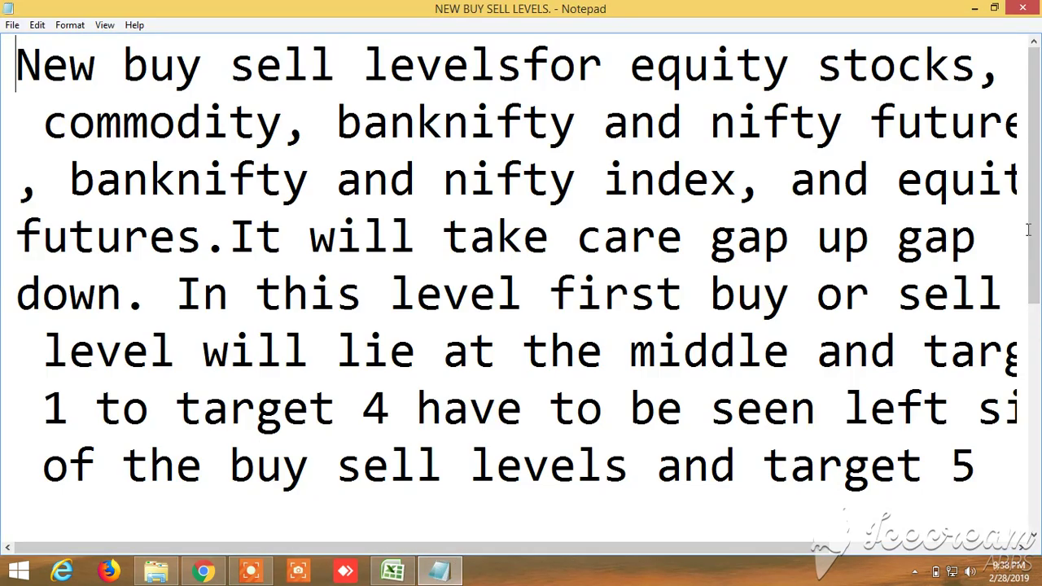
scroll(1035, 272, down, 1)
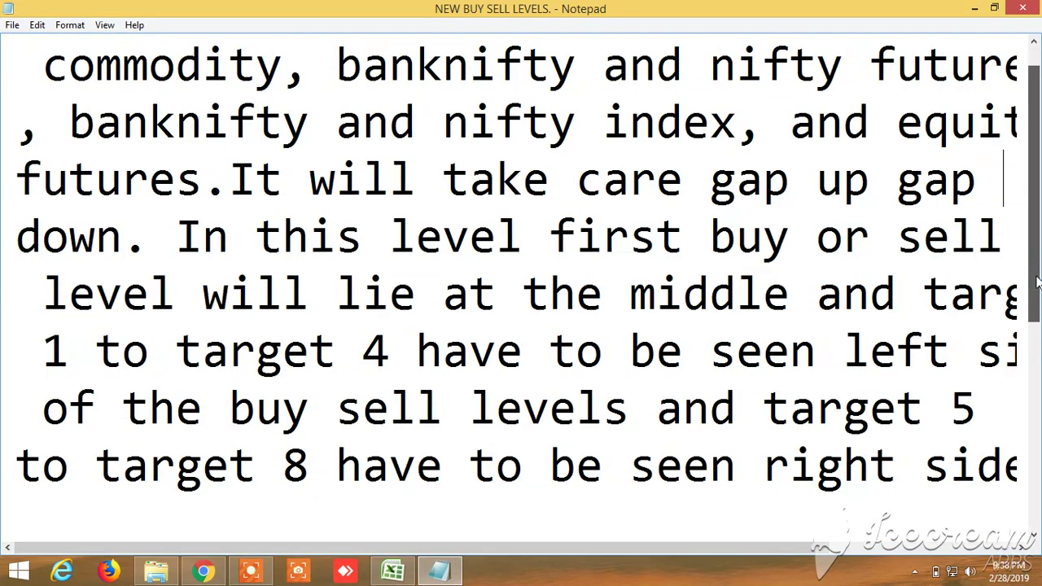